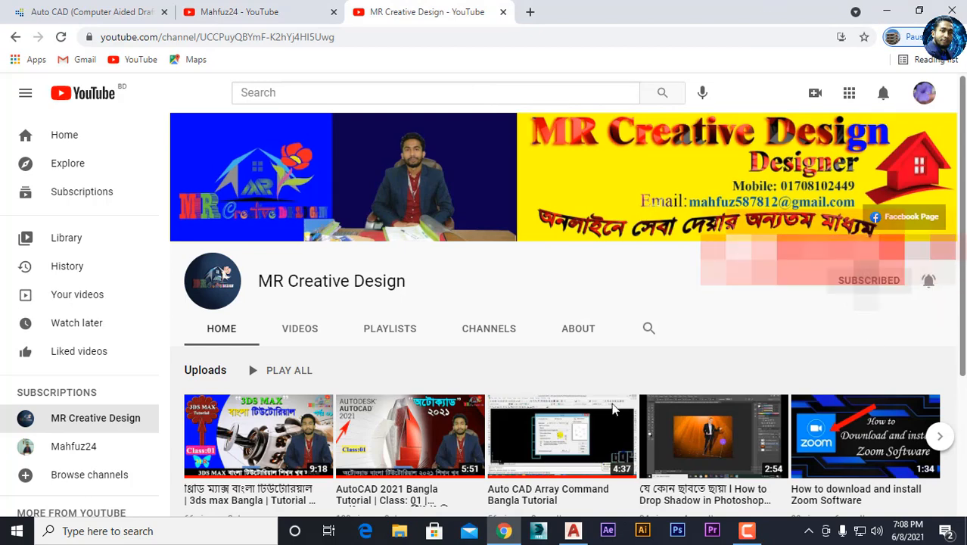
- Switch to AutoCAD with Drawing1 open and clear any active command
click(574, 531)
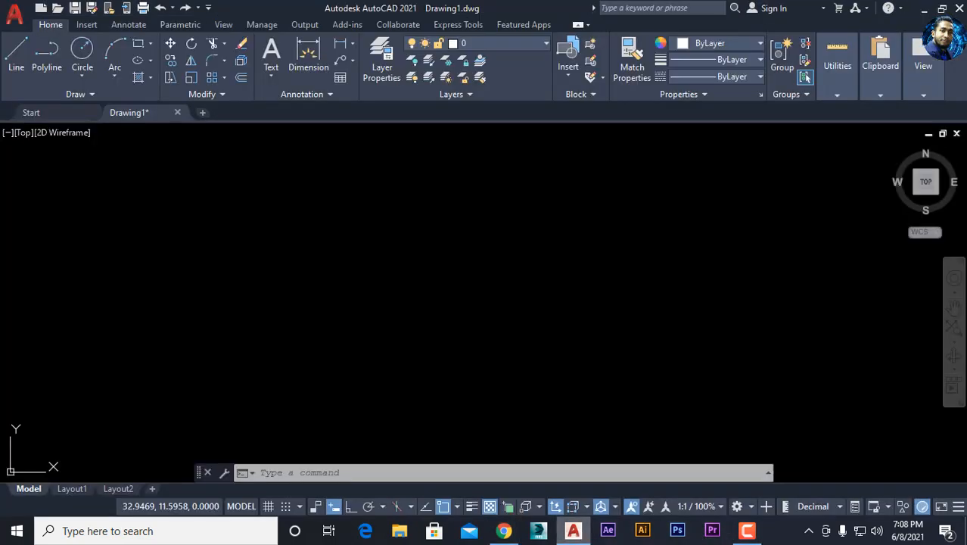
key(Escape)
key(Escape)
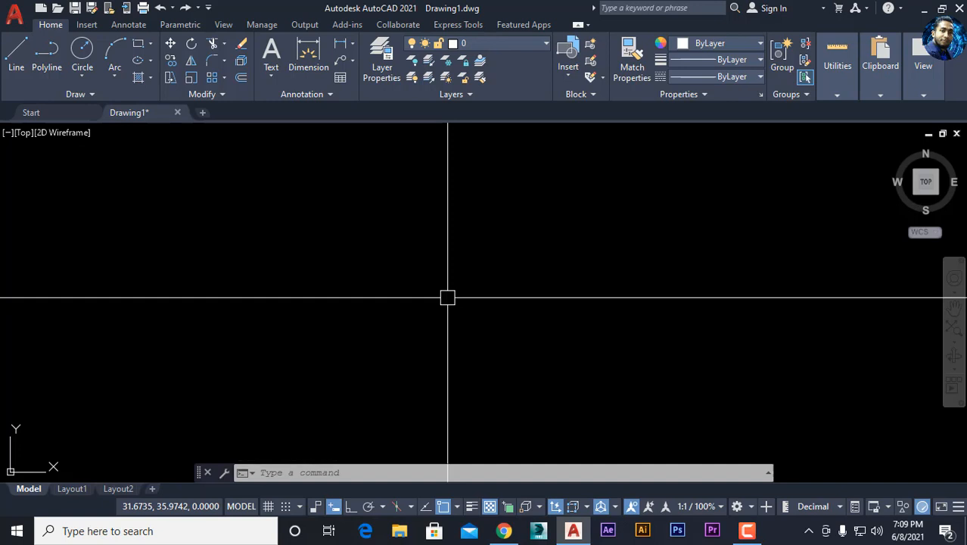
key(Escape)
key(Escape)
key(Escape)
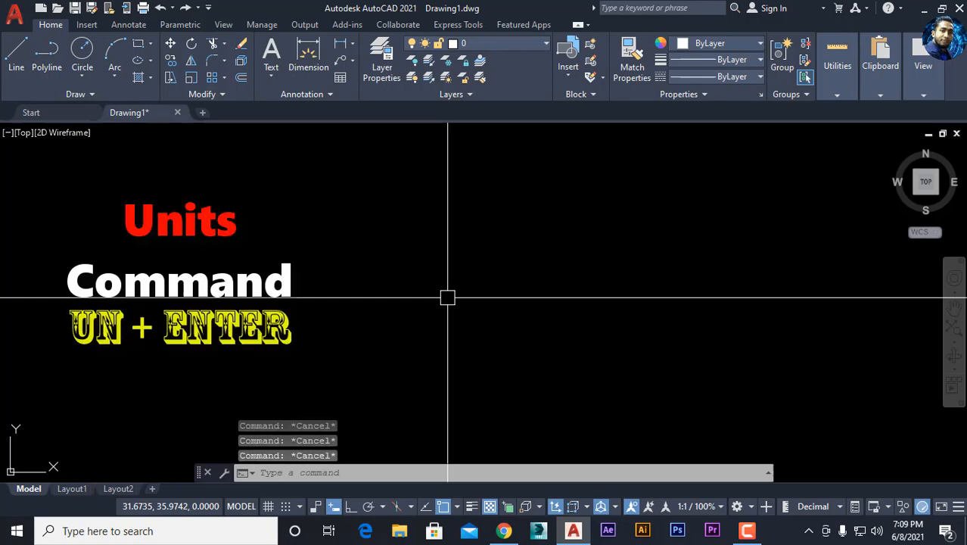
- Set the drawing units' length type to Architectural with a precision of 0'-0"
text(UN)
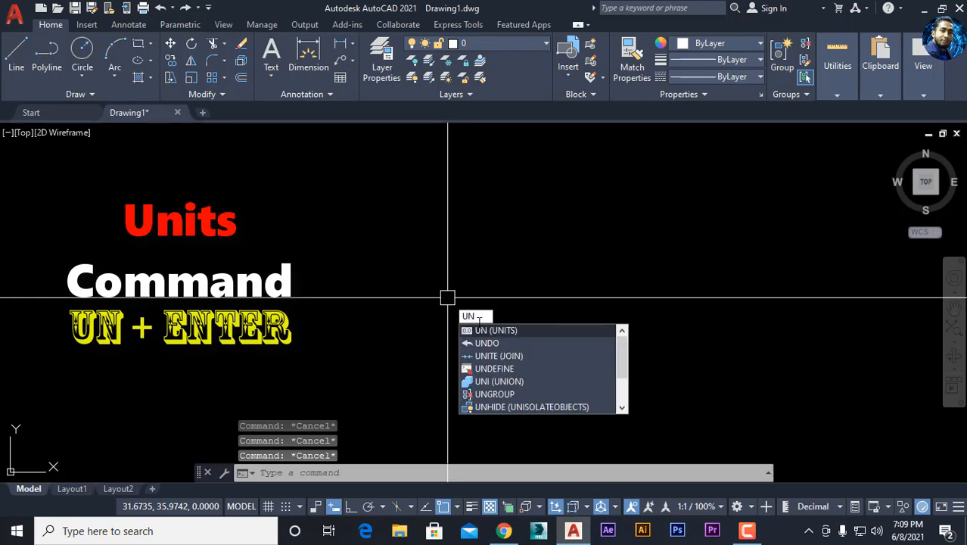
key(Return)
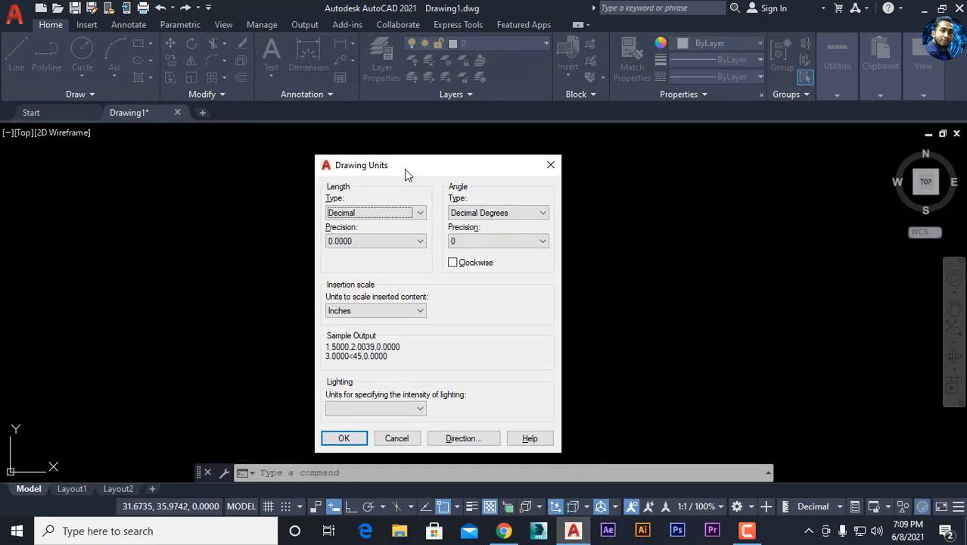
click(420, 215)
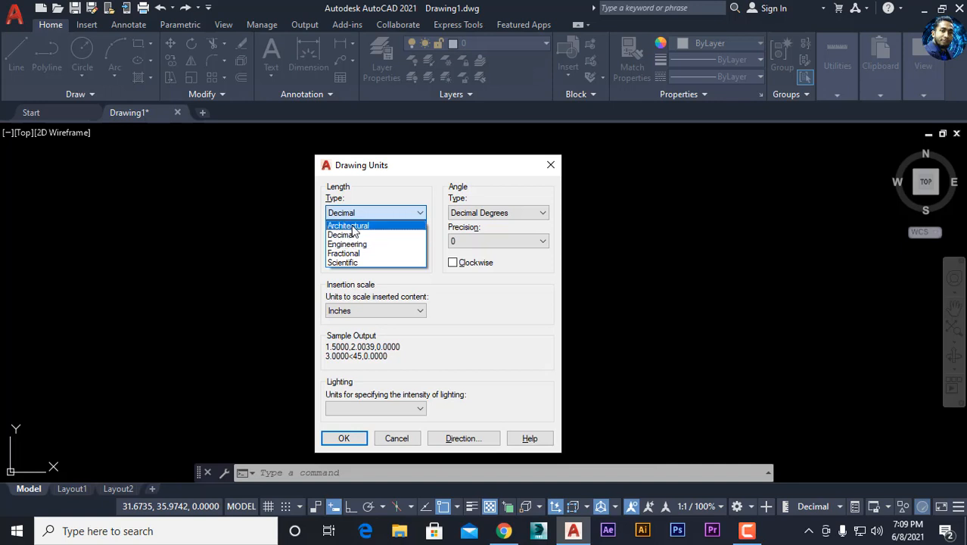
click(352, 226)
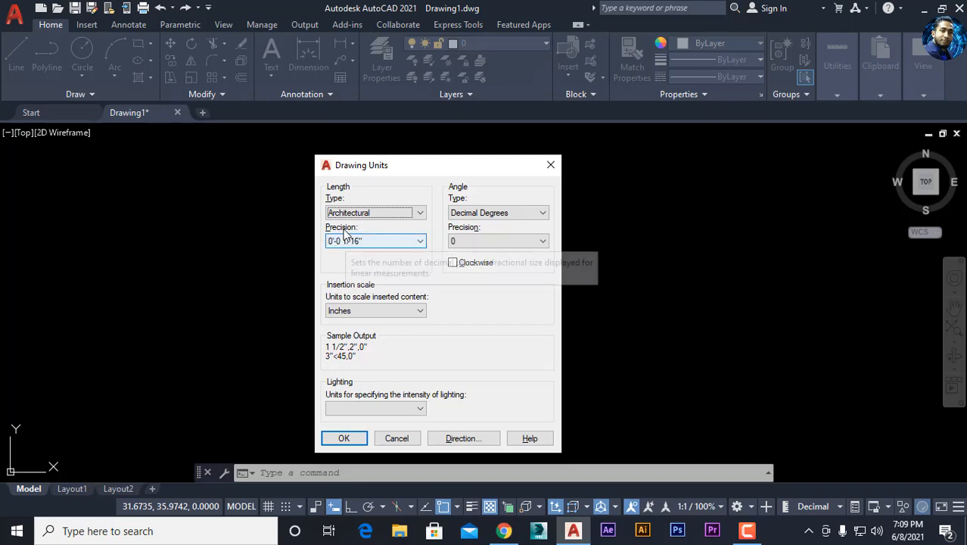
click(350, 241)
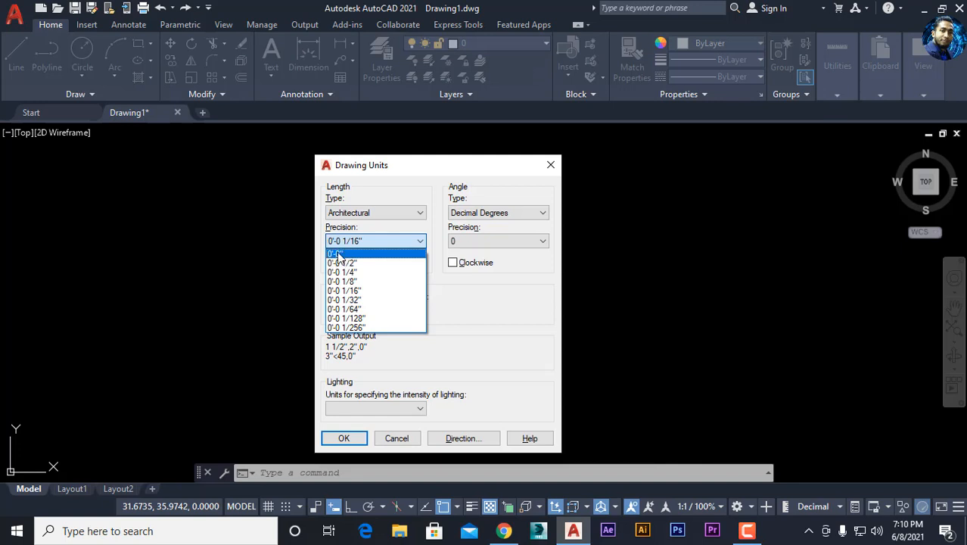
click(339, 255)
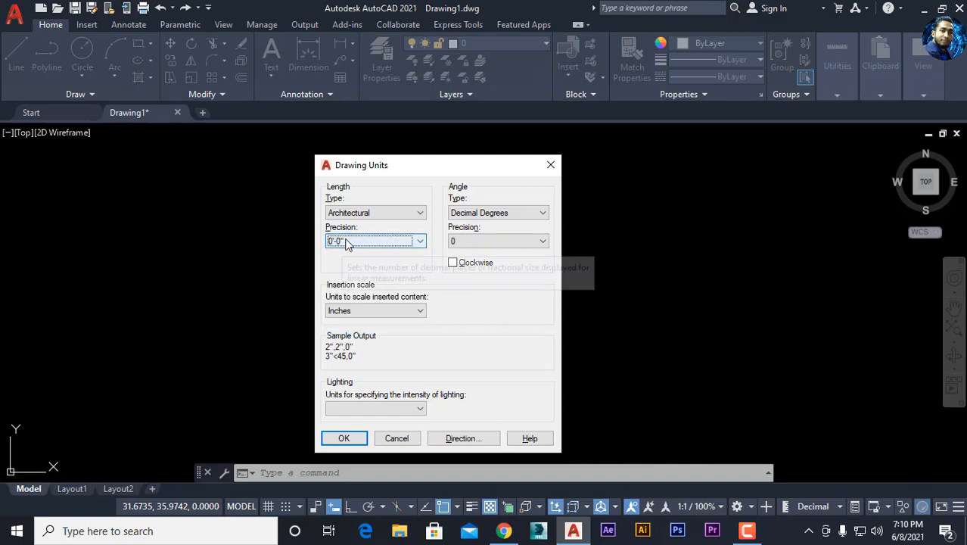
click(353, 439)
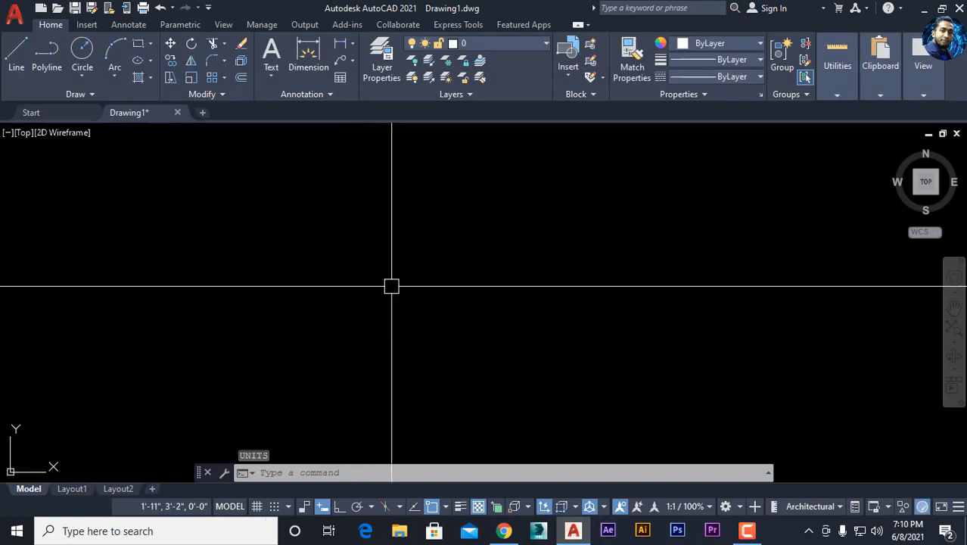
- Open the Standard dimension style for modification from the Dimension Style Manager
key(Escape)
key(Escape)
key(Escape)
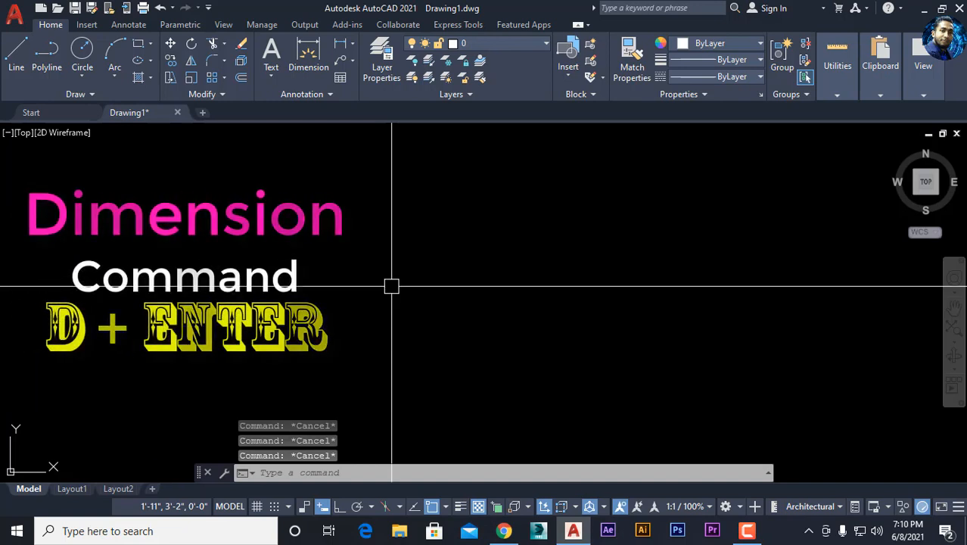
text(D)
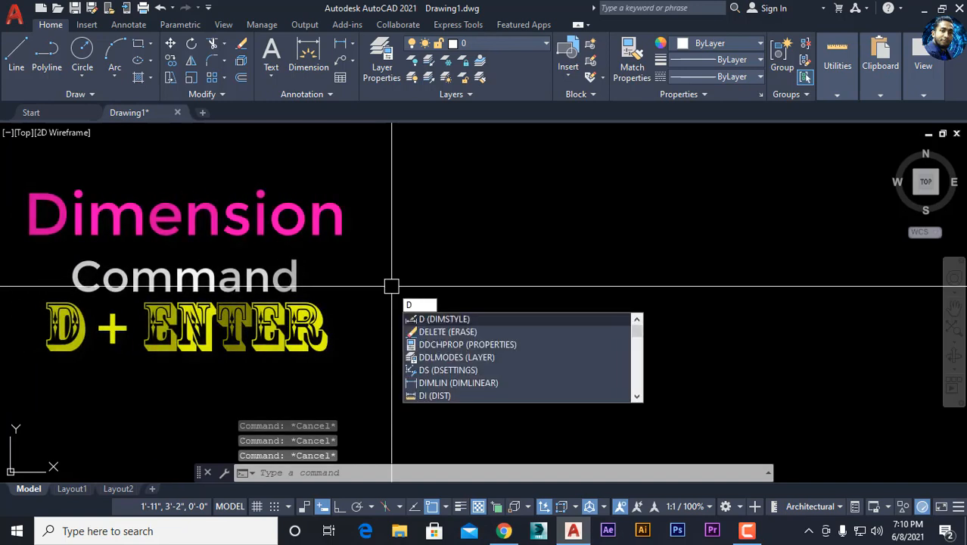
key(Return)
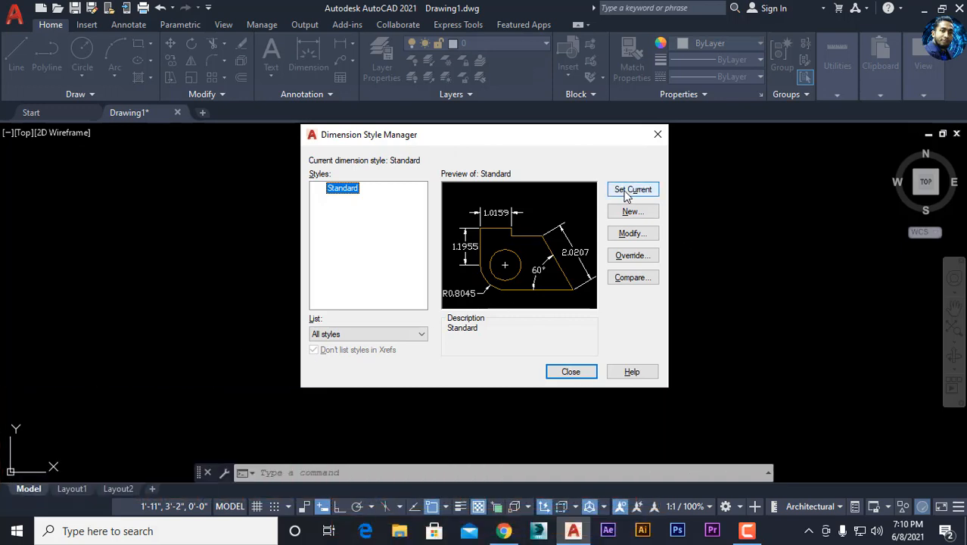
click(631, 234)
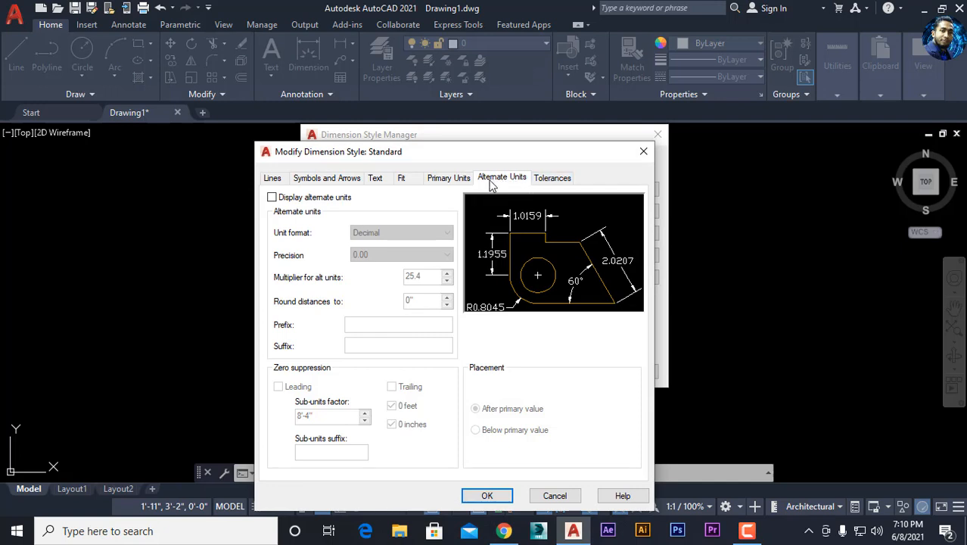
- Set the Standard dimension style's primary linear units to Architectural format with a precision of 0'-0"
click(437, 184)
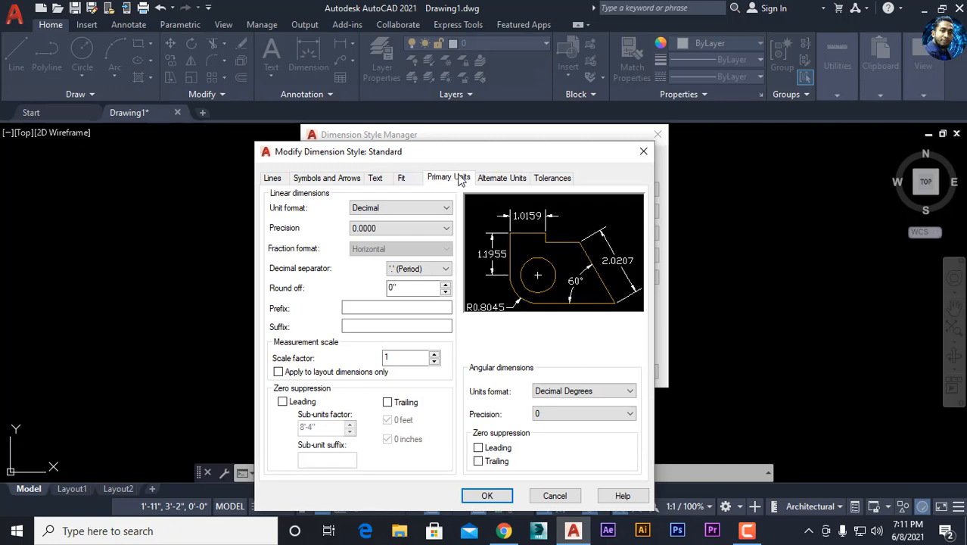
click(387, 210)
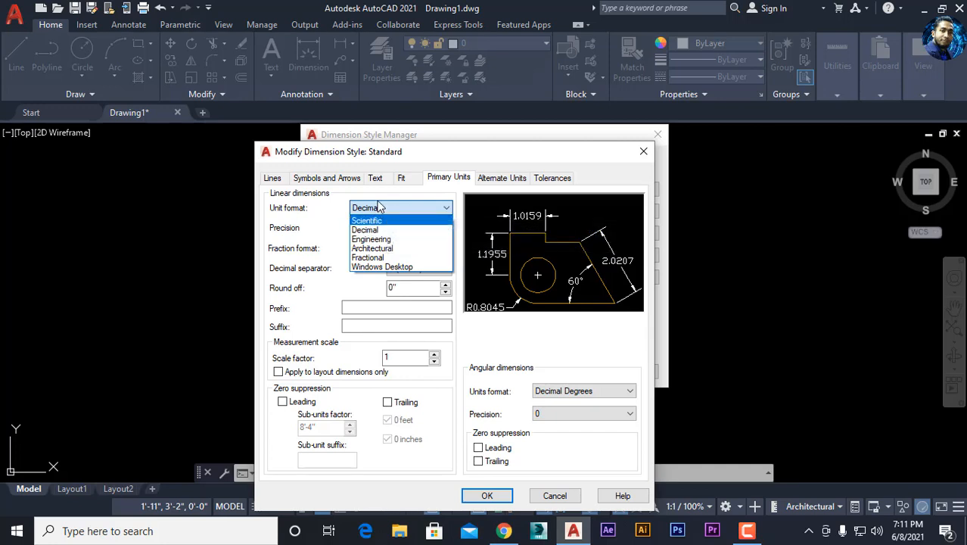
click(375, 249)
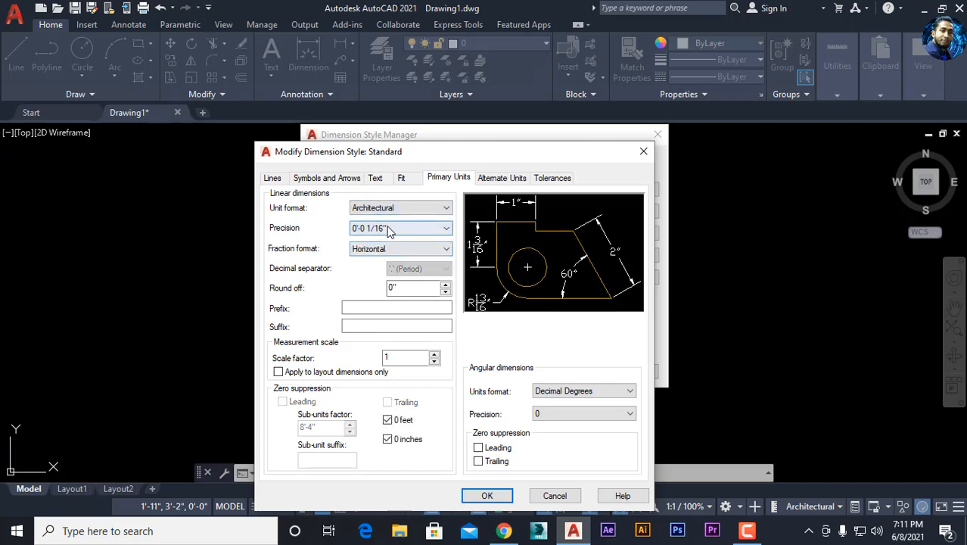
click(379, 230)
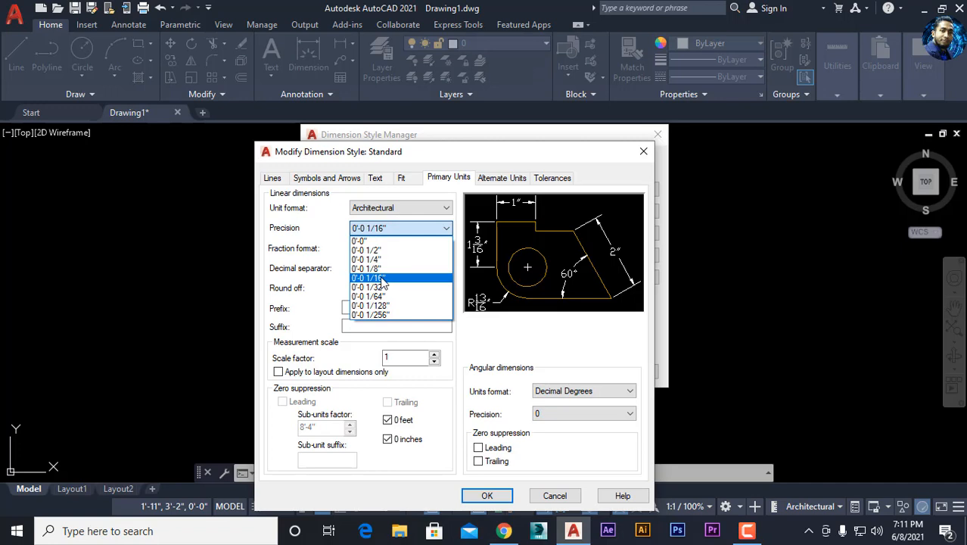
click(367, 242)
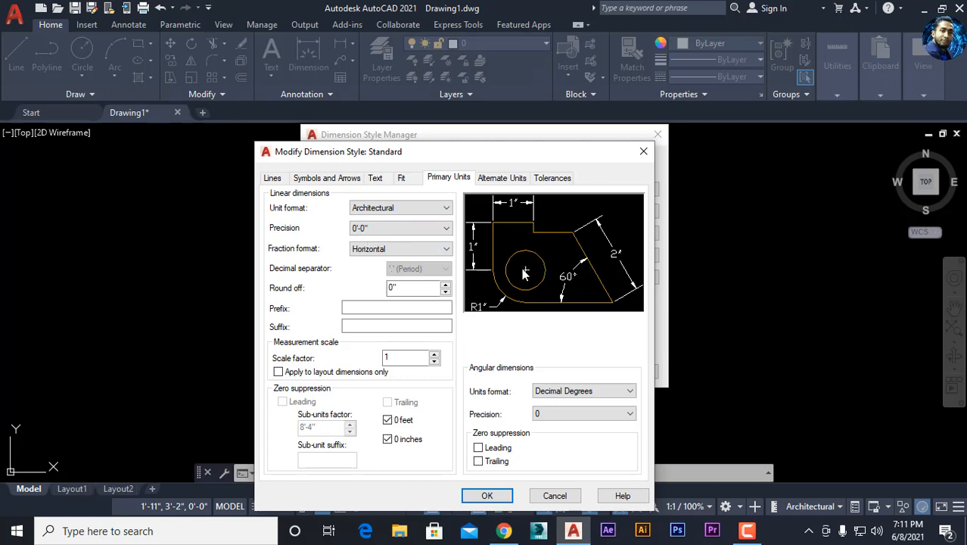
- Look over the dimension style's fit and text options and the font choices of its Standard text style
click(402, 179)
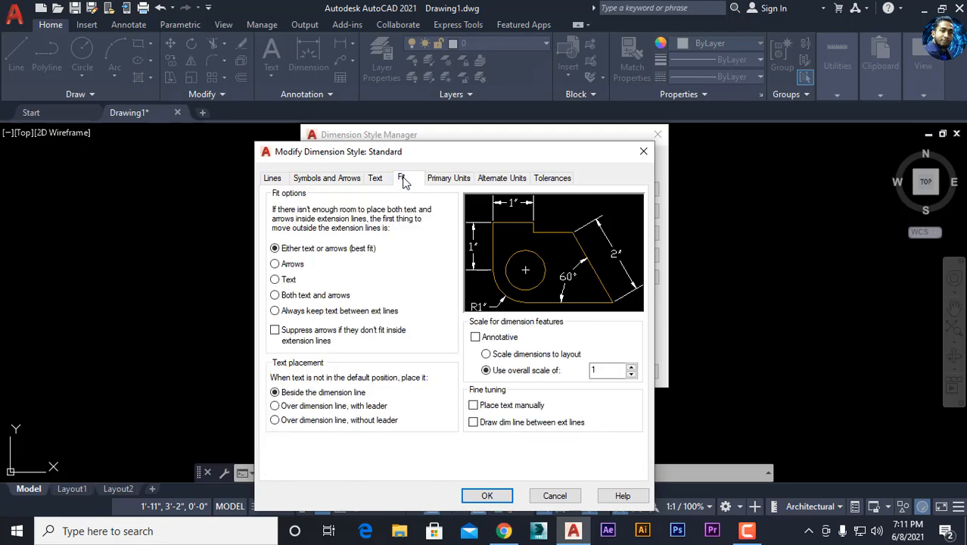
click(376, 179)
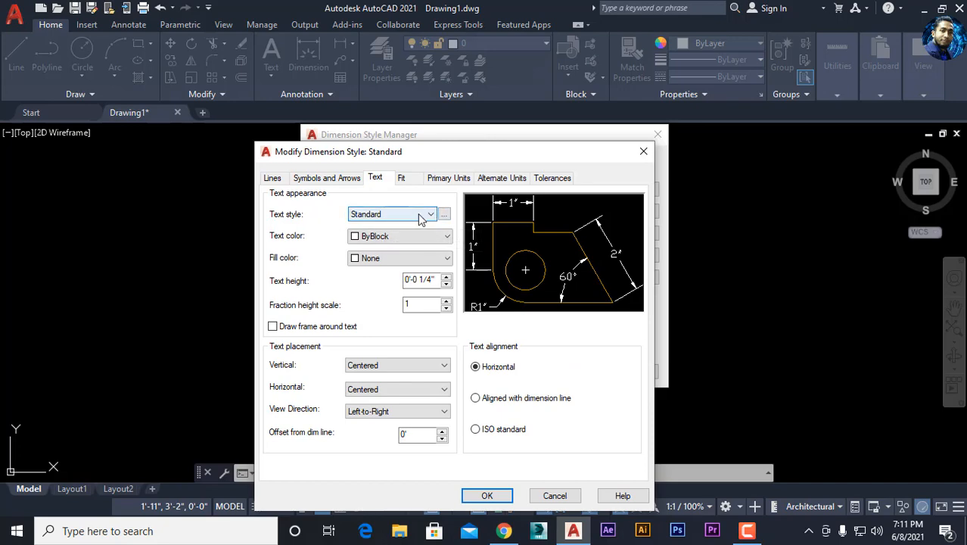
click(444, 215)
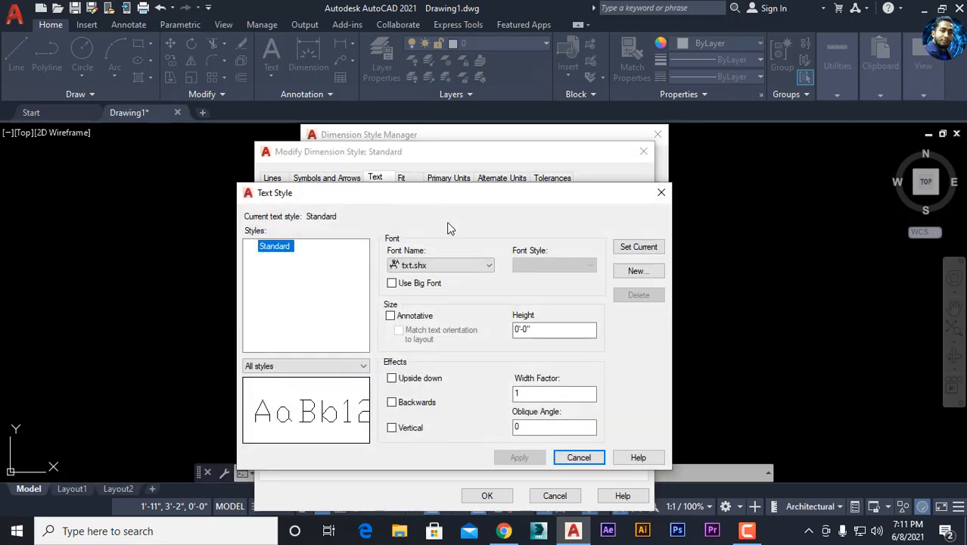
drag(435, 196, 345, 265)
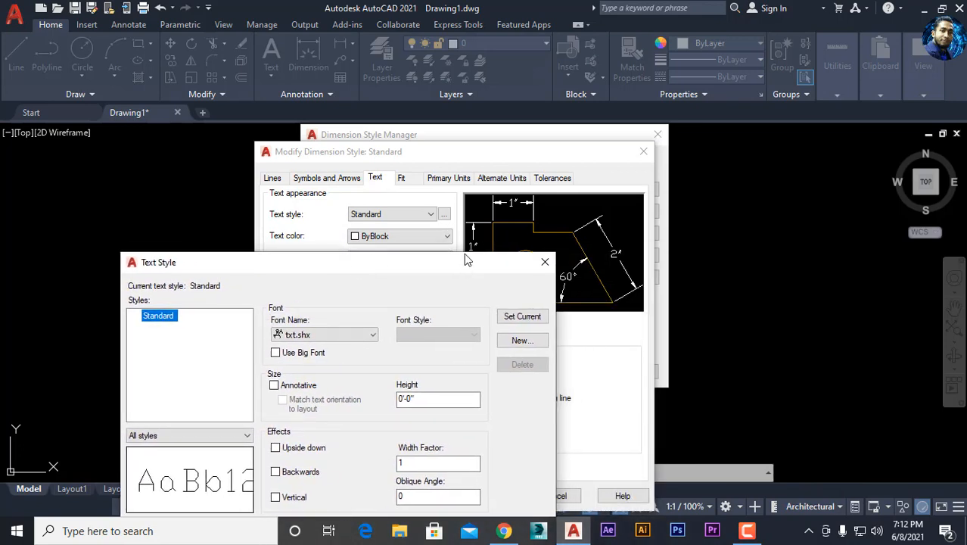
drag(467, 259, 609, 187)
click(514, 248)
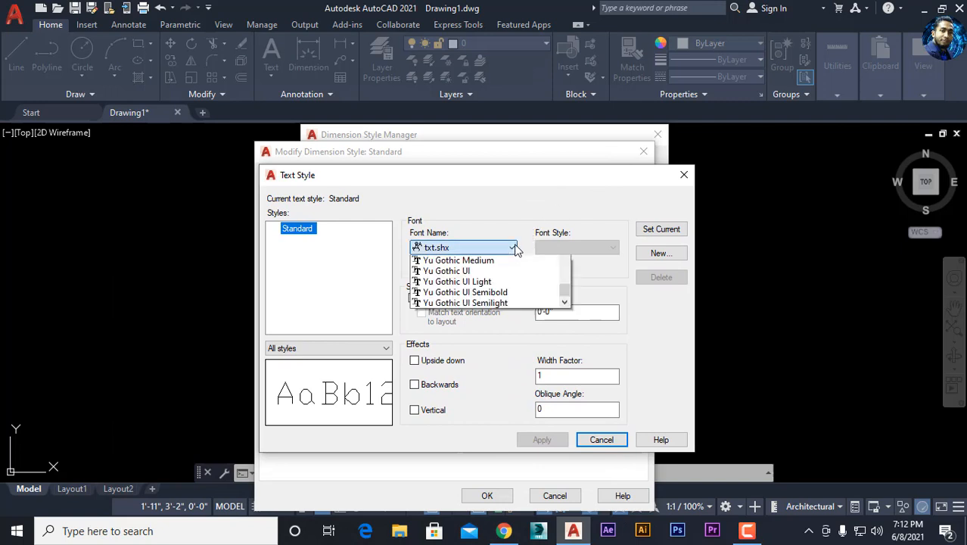
click(515, 249)
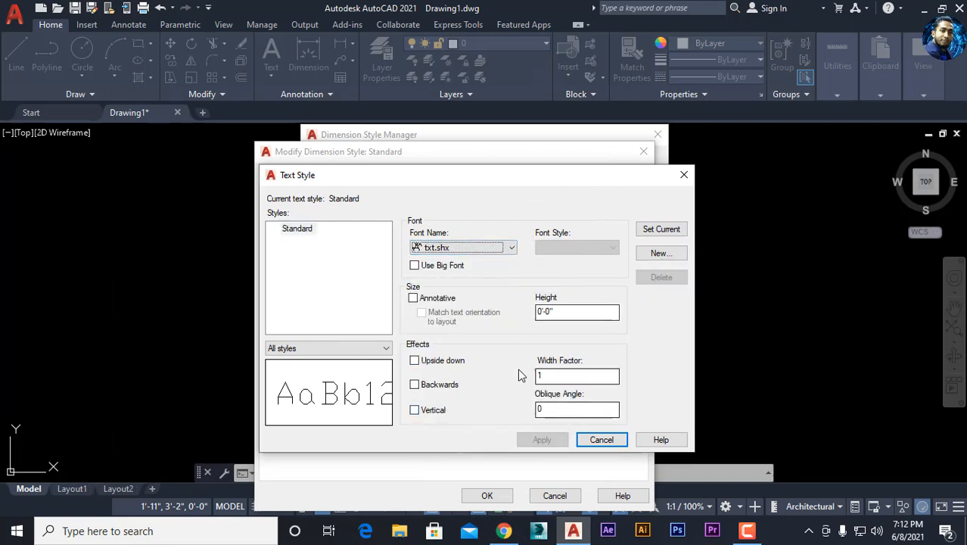
click(683, 175)
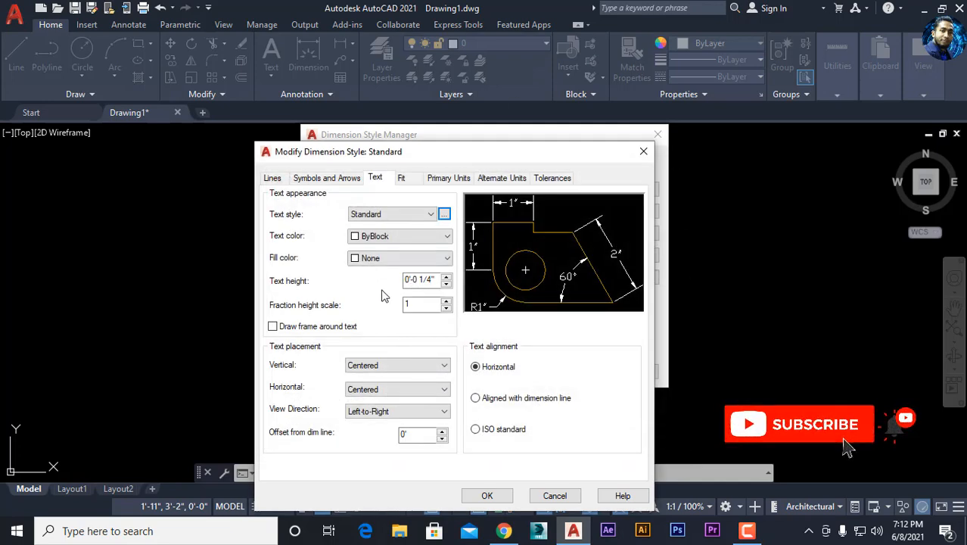
- Try red and yellow as the dimension text color, and set it to ByLayer
click(420, 240)
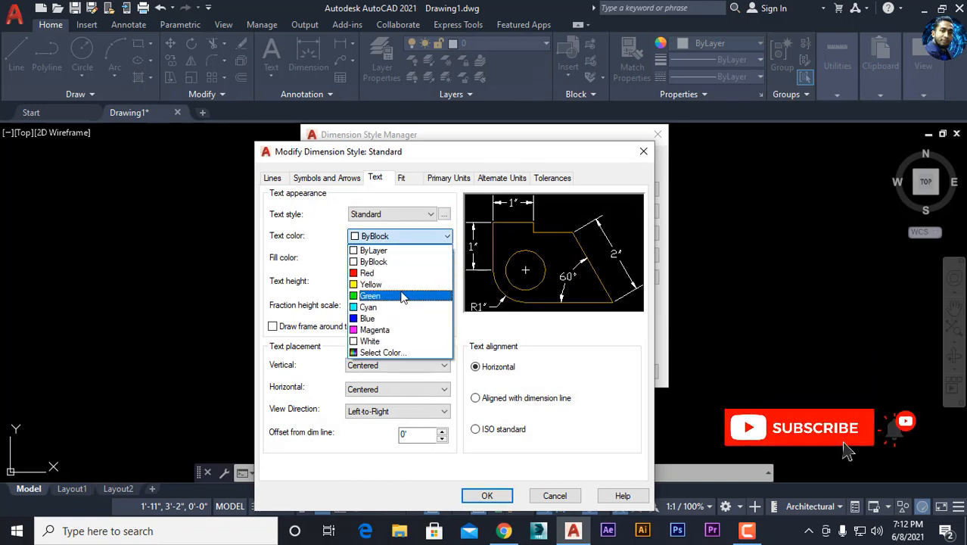
click(374, 273)
click(445, 237)
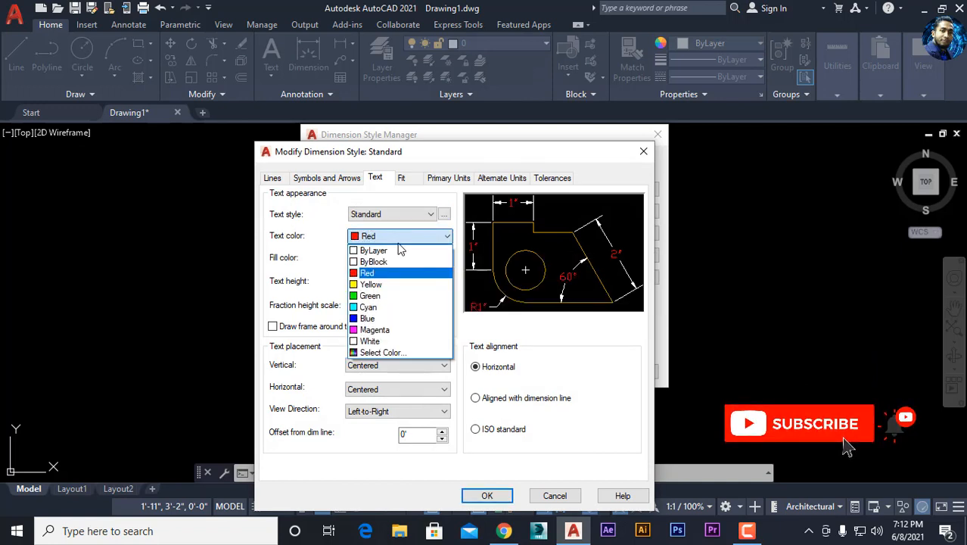
click(371, 285)
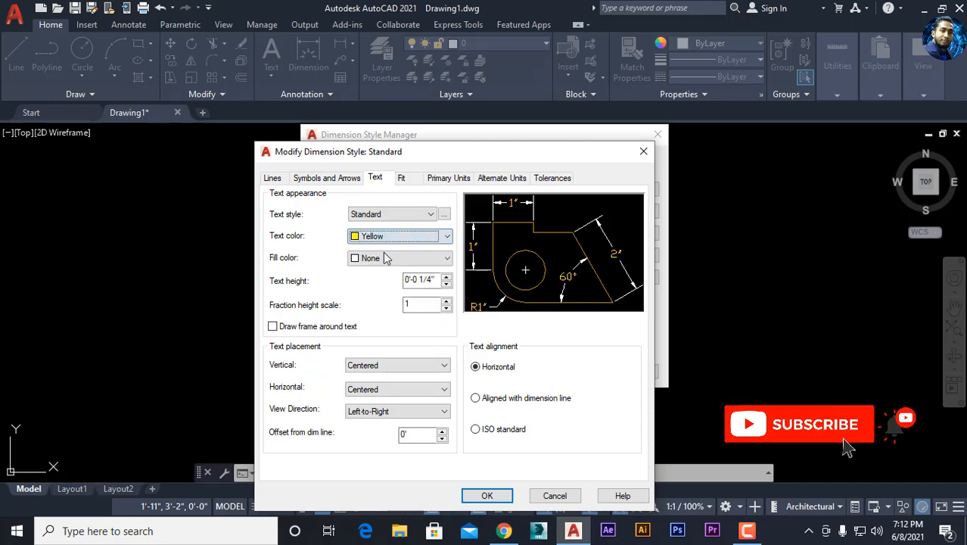
click(378, 236)
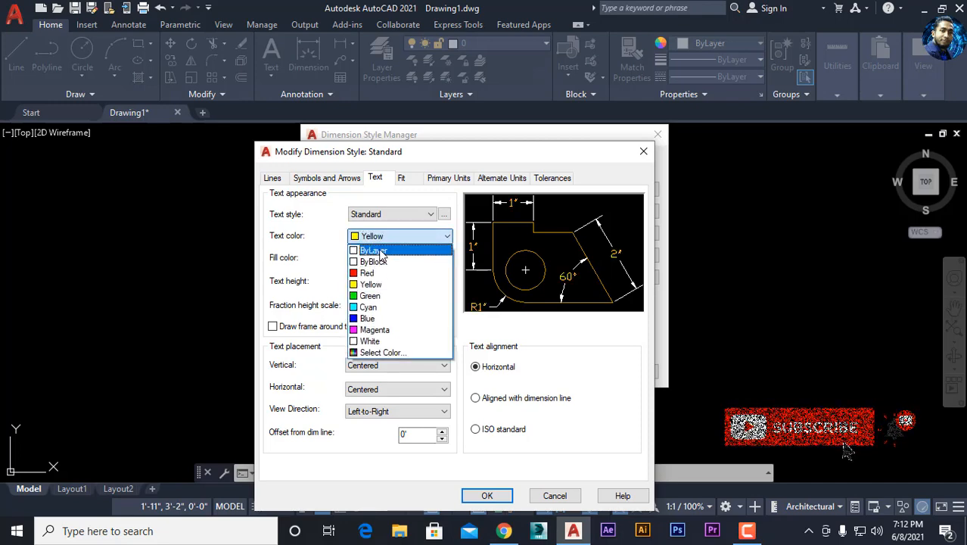
click(386, 250)
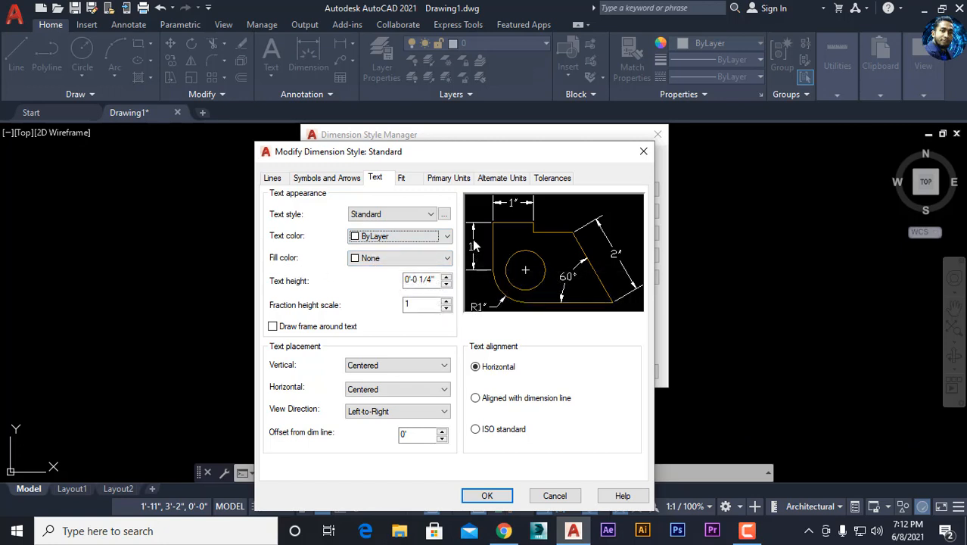
- Try a green fill color behind the dimension text and restore the fill to None
click(389, 258)
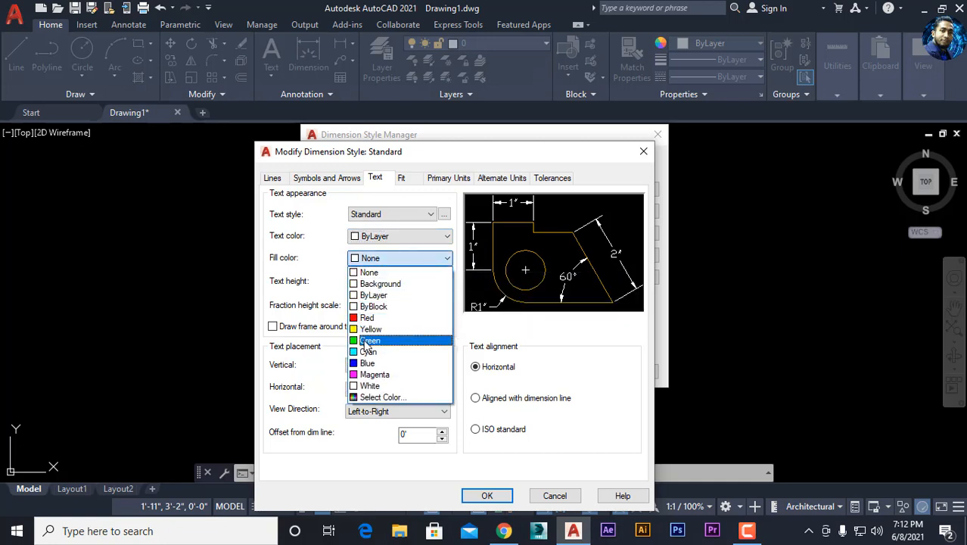
click(369, 340)
click(416, 258)
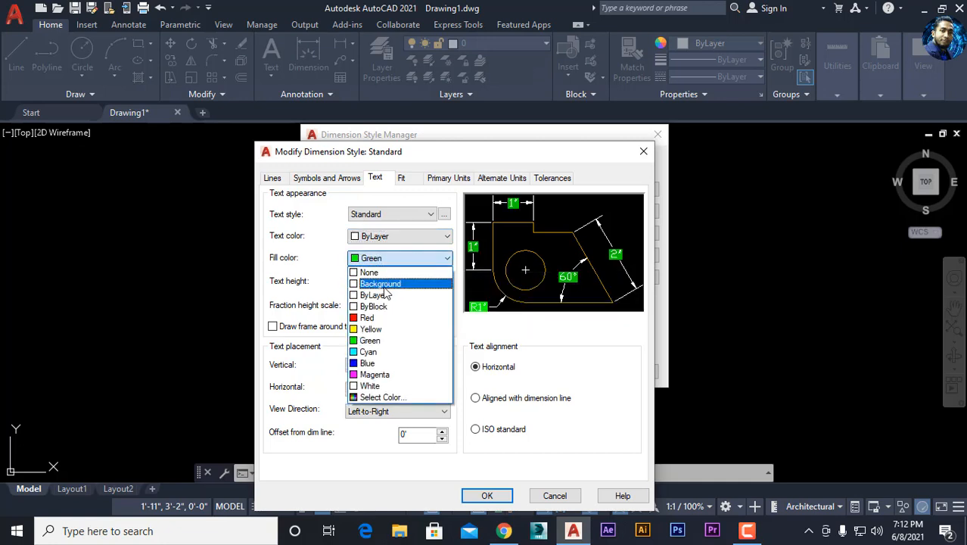
click(378, 274)
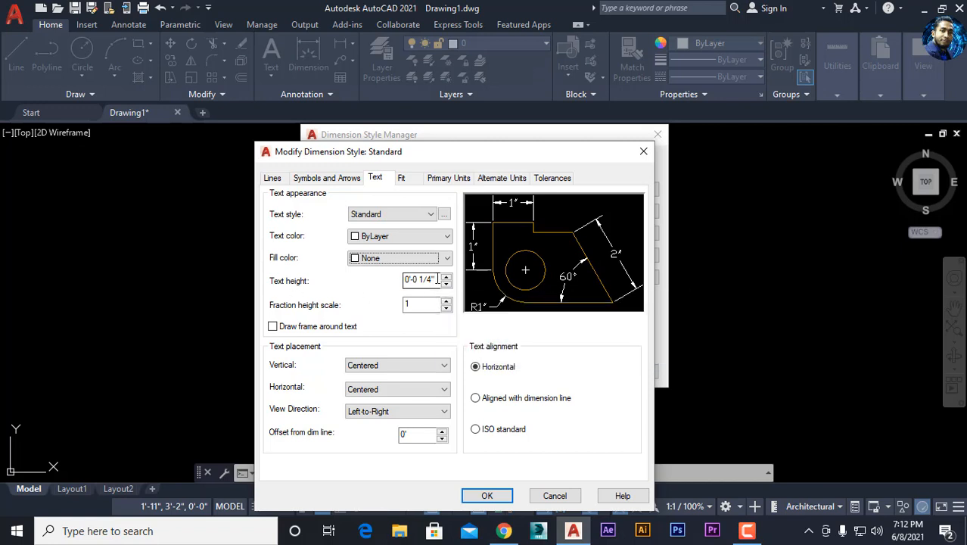
- Set the Standard dimension style's text height to 6"
double_click(422, 280)
drag(422, 279, 402, 281)
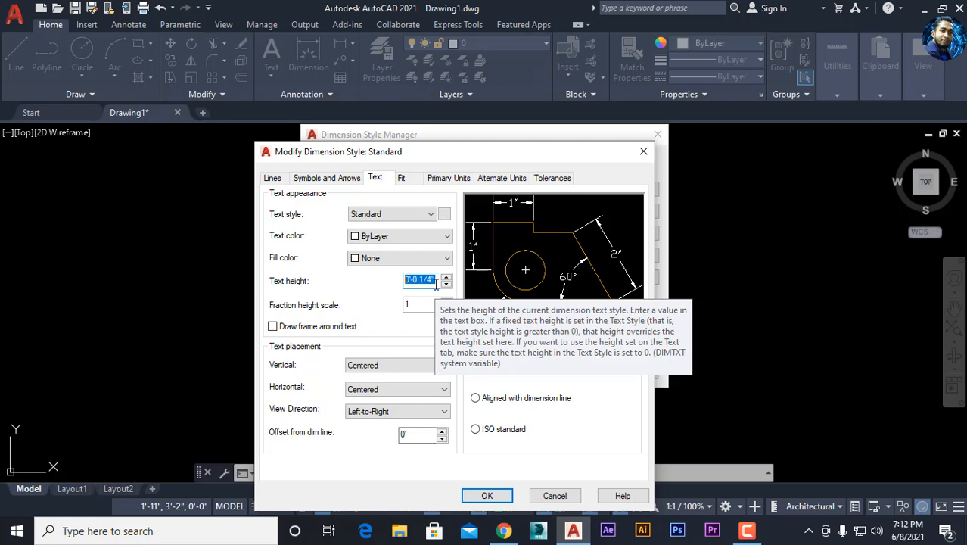
text(6)
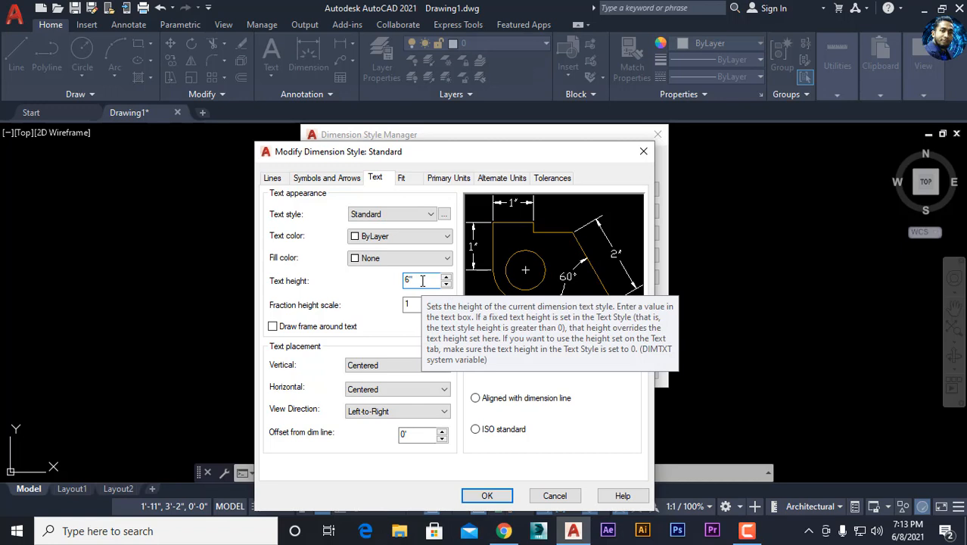
- Look over the available types for the first arrowhead and the dimension and extension line settings of the style
click(339, 181)
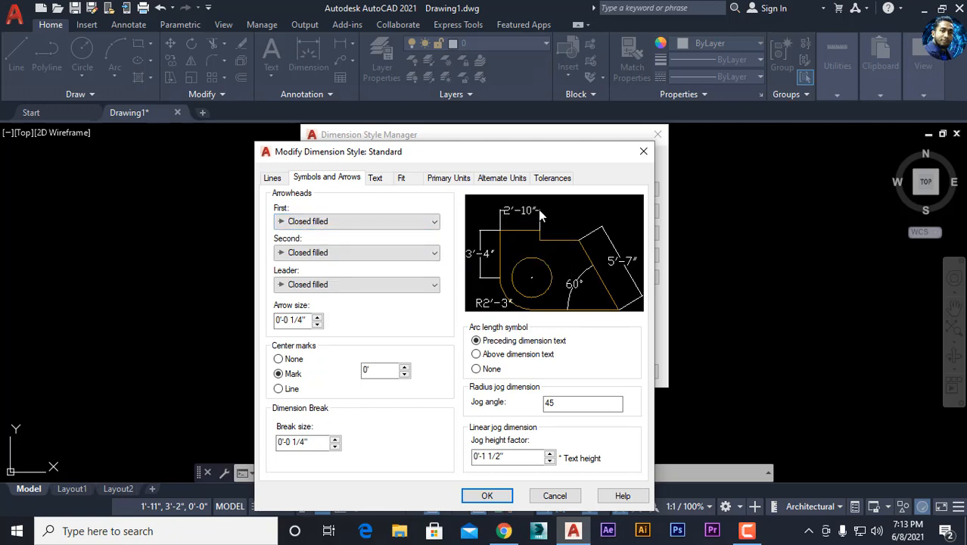
click(343, 222)
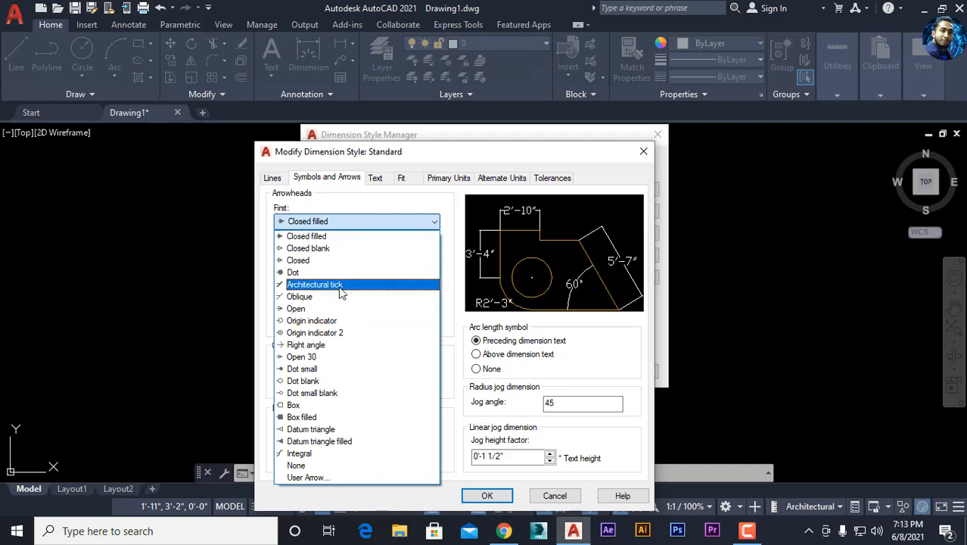
click(358, 223)
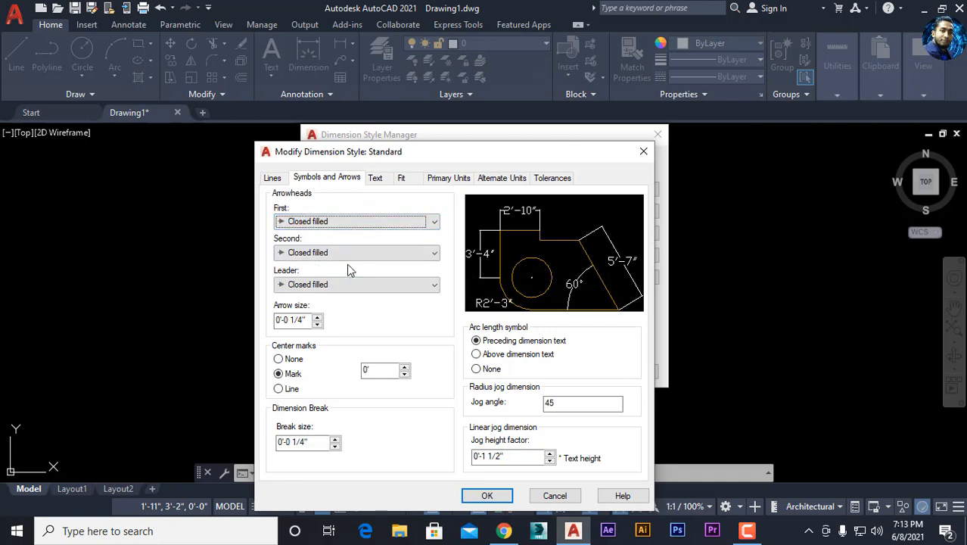
click(274, 179)
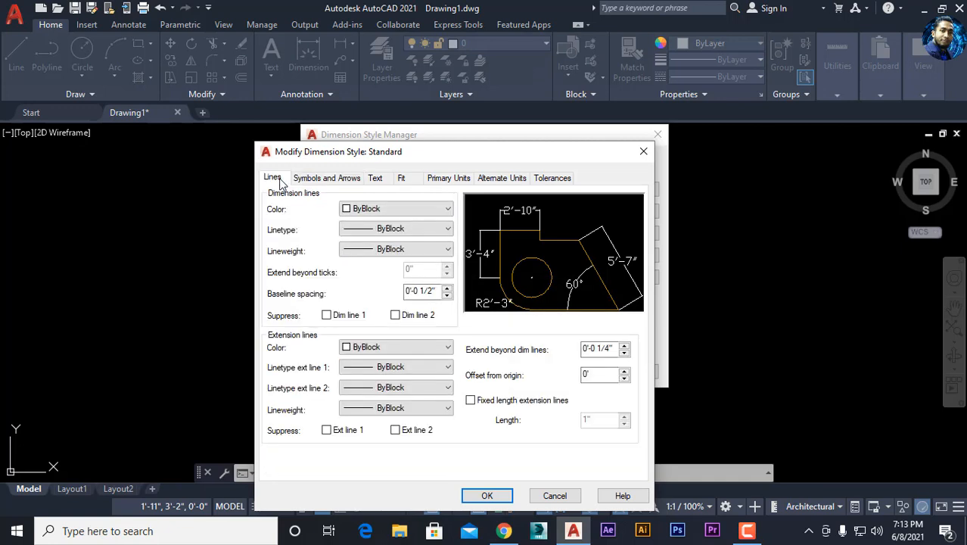
drag(455, 159, 732, 132)
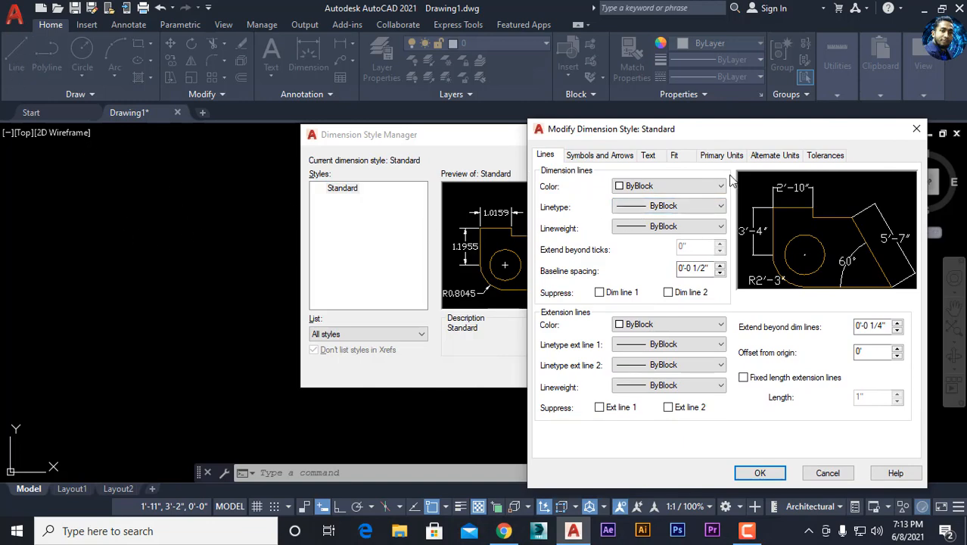
drag(732, 131, 851, 114)
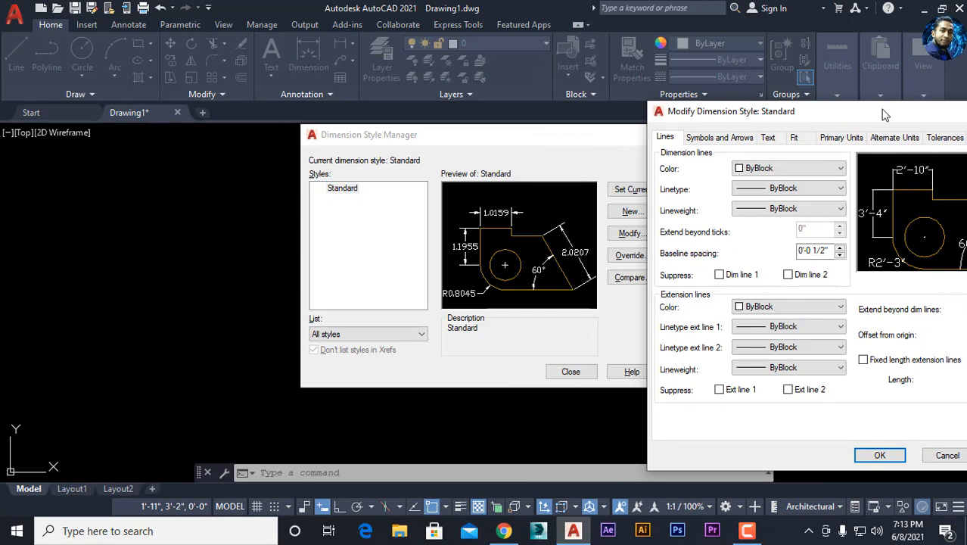
drag(883, 111, 533, 134)
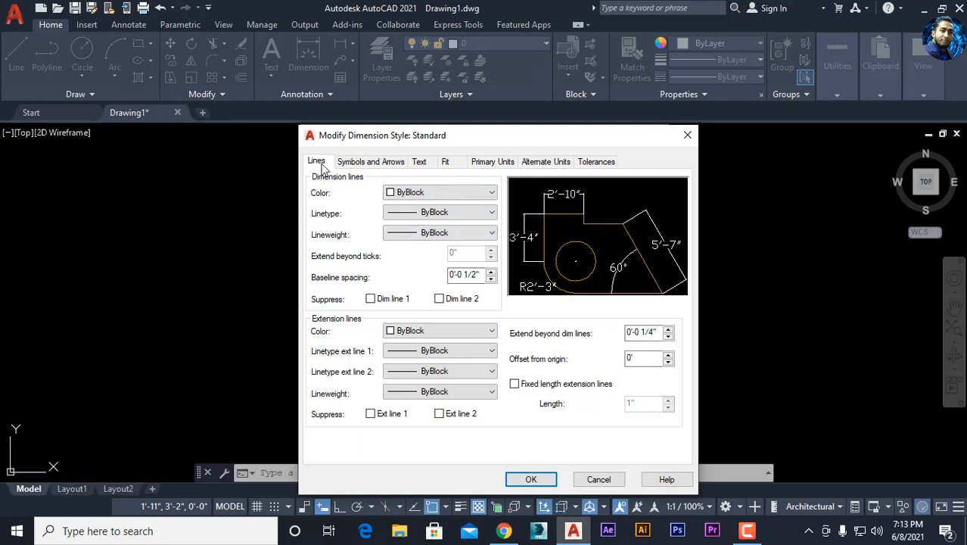
- Try red as the dimension line color, and set it to ByLayer
click(443, 193)
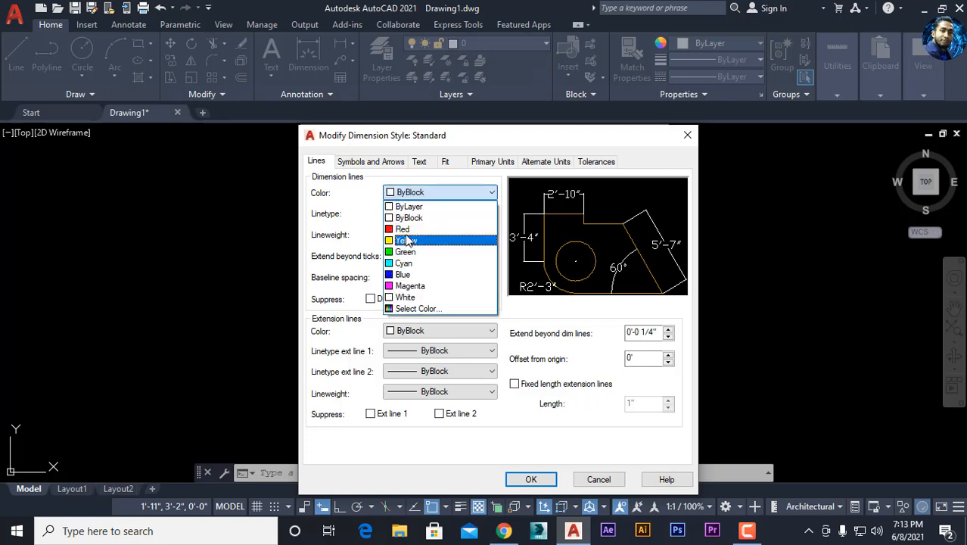
click(402, 228)
click(427, 192)
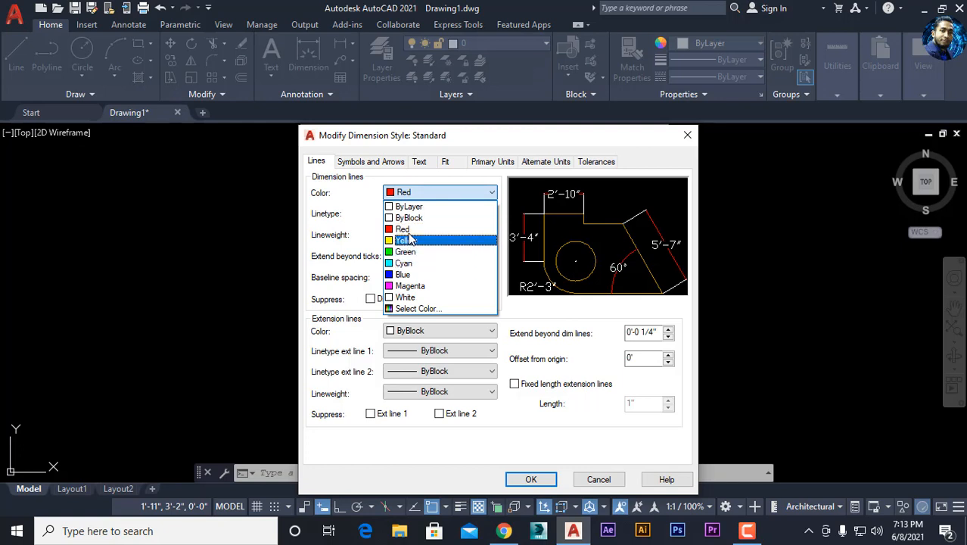
click(409, 206)
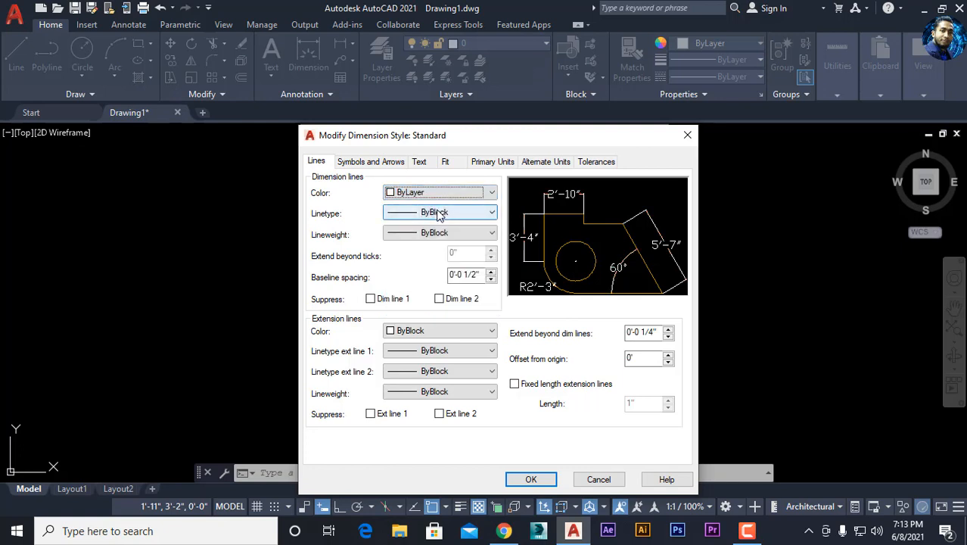
click(320, 165)
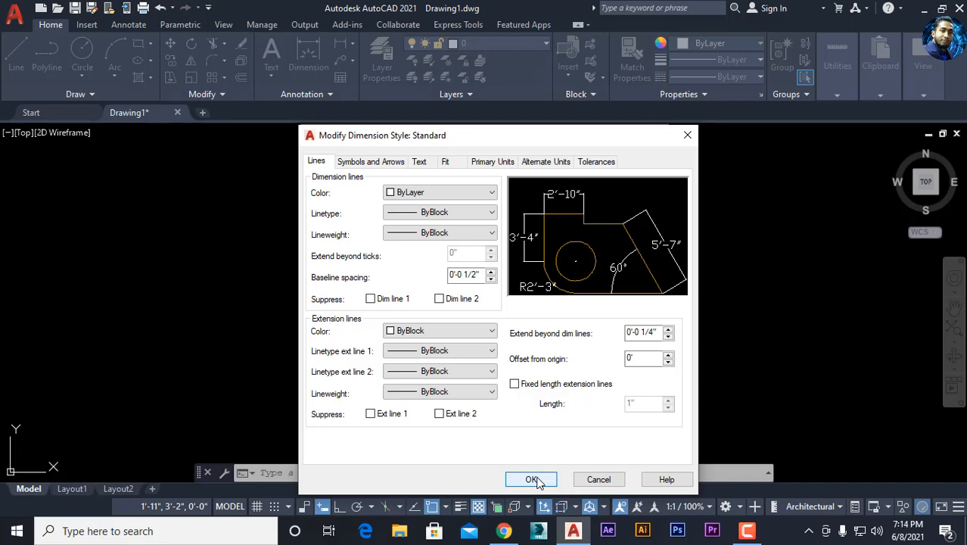
- Apply the changes to the Standard dimension style, make it the current style and close the style manager
click(534, 480)
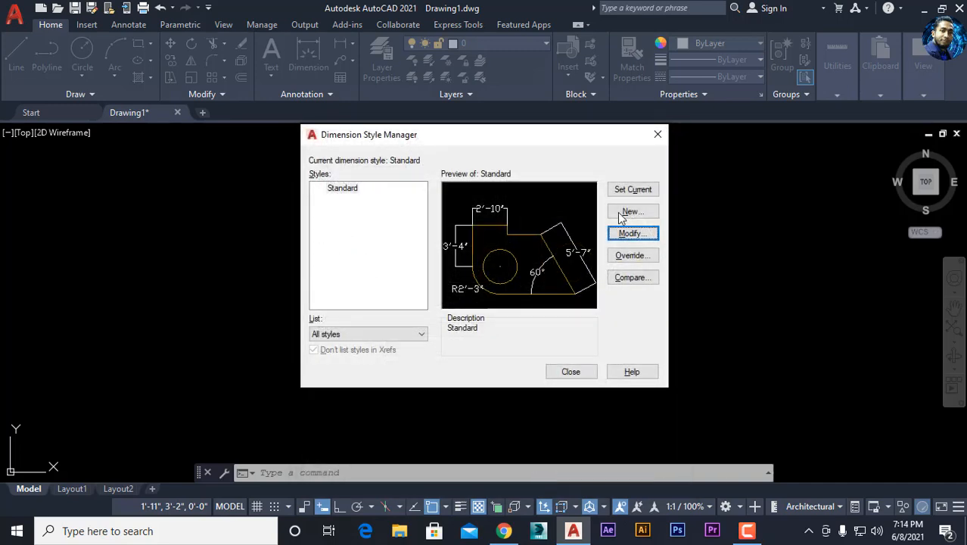
click(632, 191)
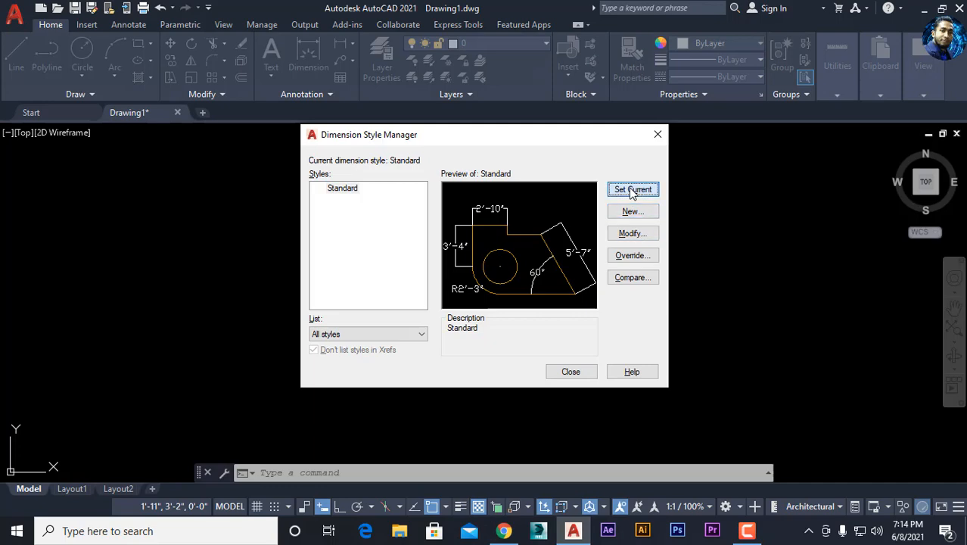
click(573, 374)
key(Escape)
key(Escape)
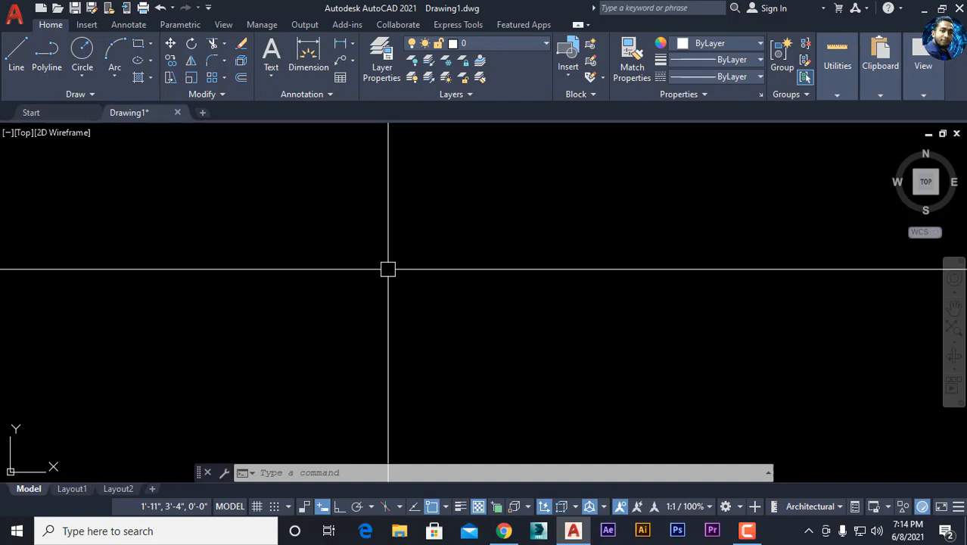
key(Escape)
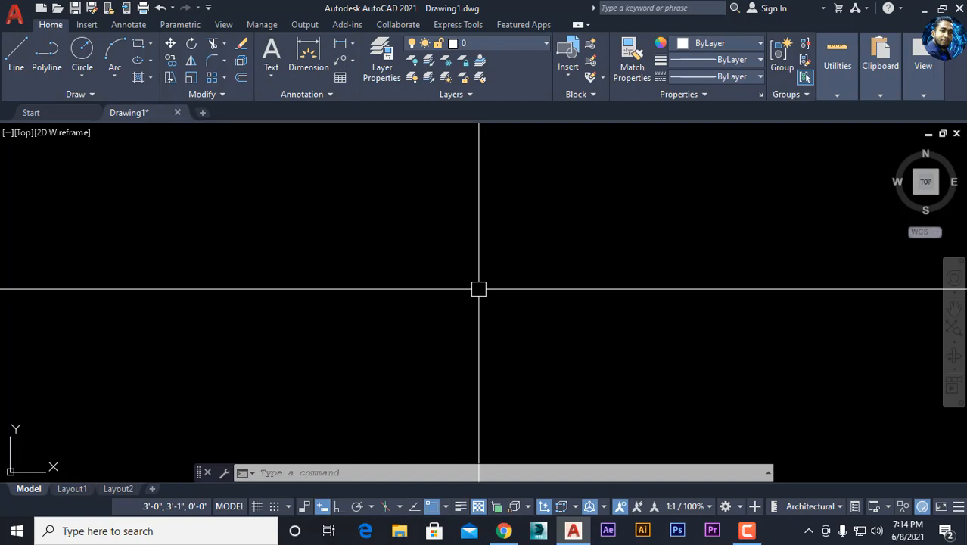
- Set the model space limits with the default lower-left corner at 0'-0",0'-0" and the upper-right corner at 500',500'
key(Escape)
key(Escape)
key(Escape)
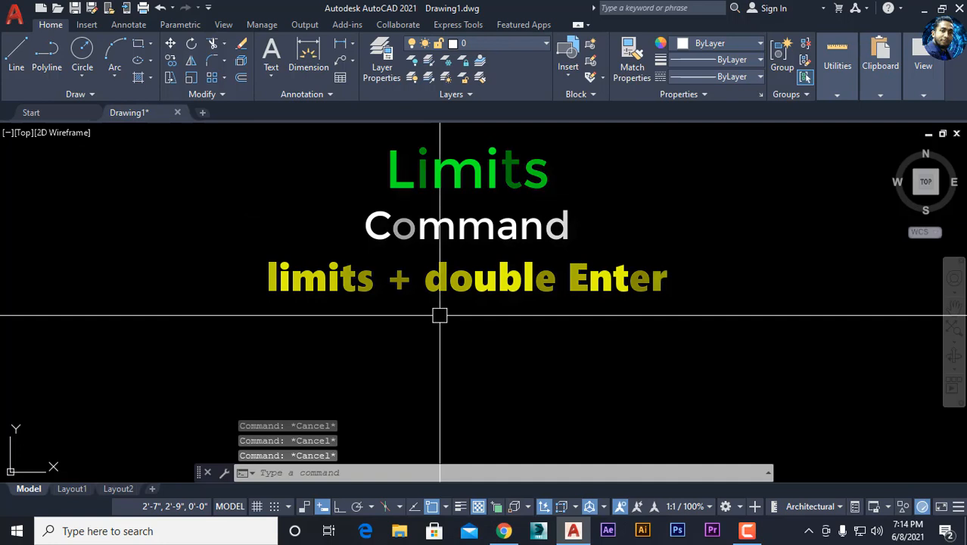
text(limits)
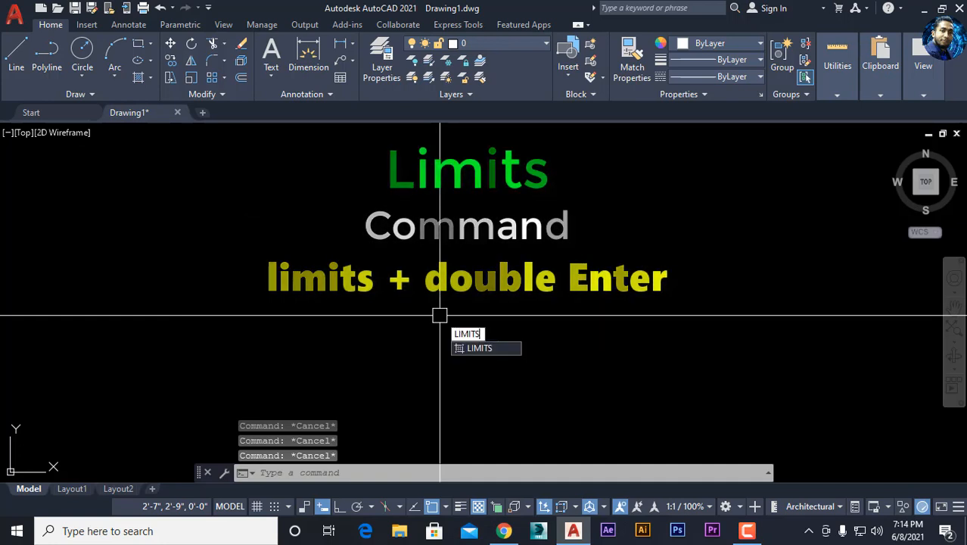
key(Return)
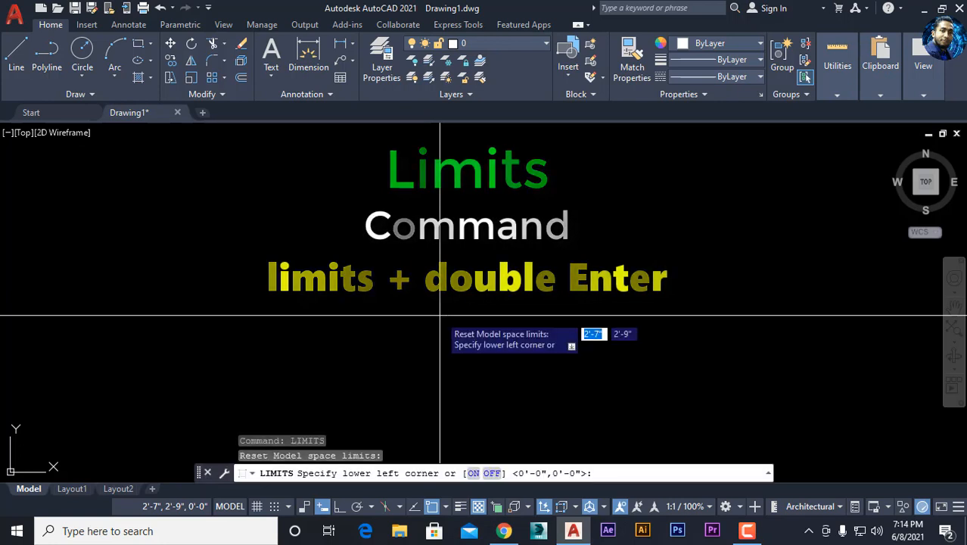
key(Return)
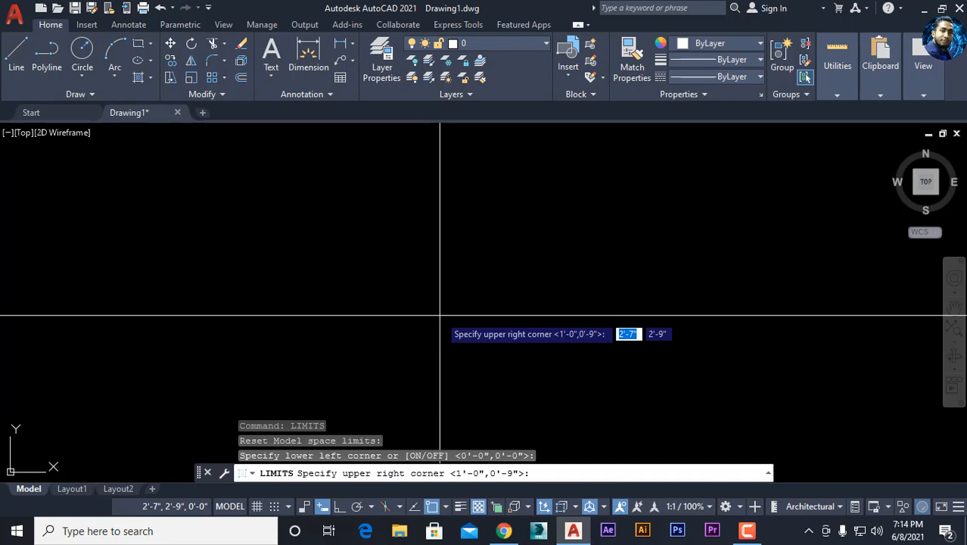
text(500)
key(Tab)
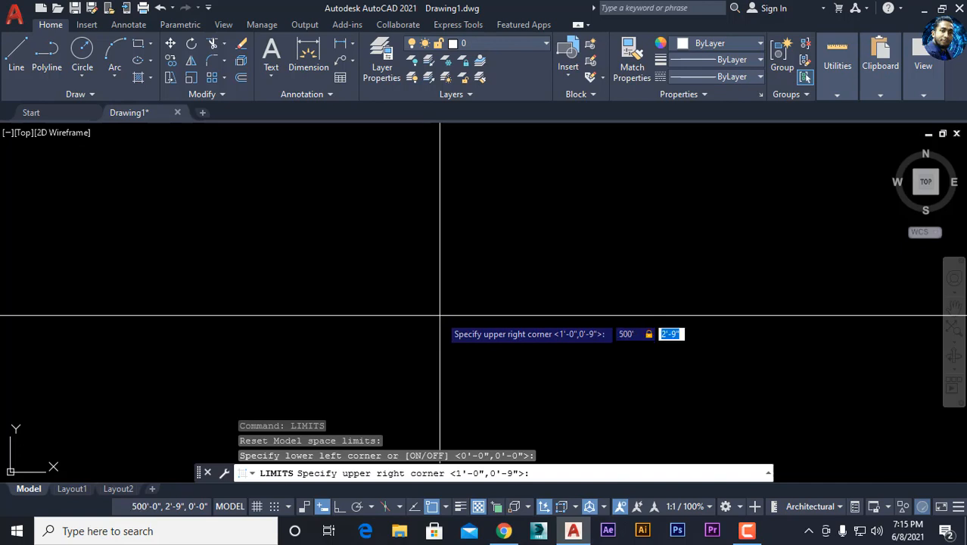
text(500)
key(Return)
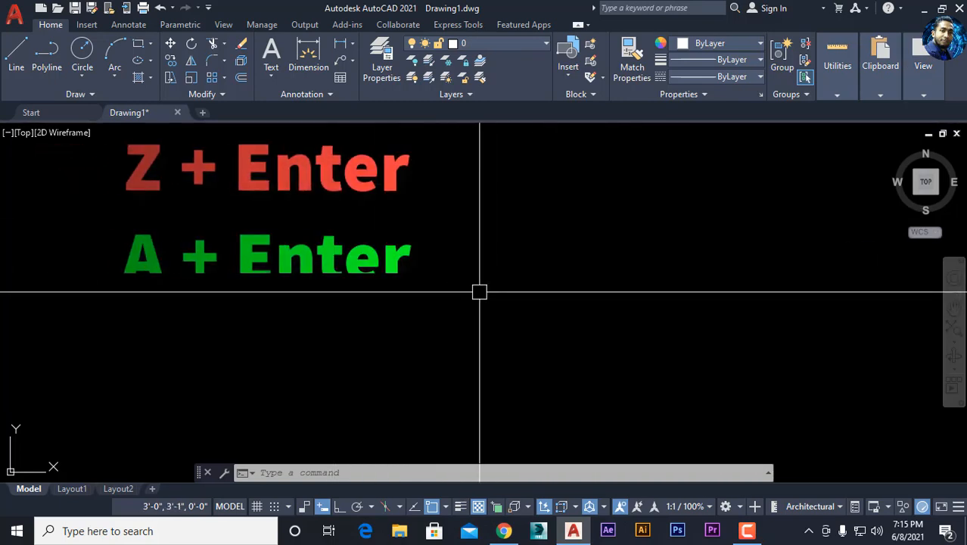
- Zoom the view to All so the full drawing limits fit the drawing area
text(z)
key(Return)
text(a)
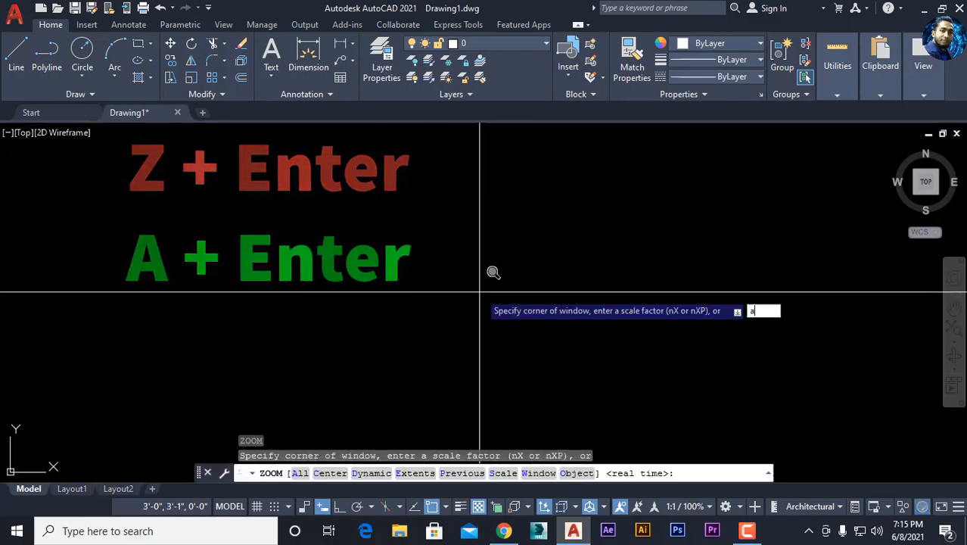
key(Return)
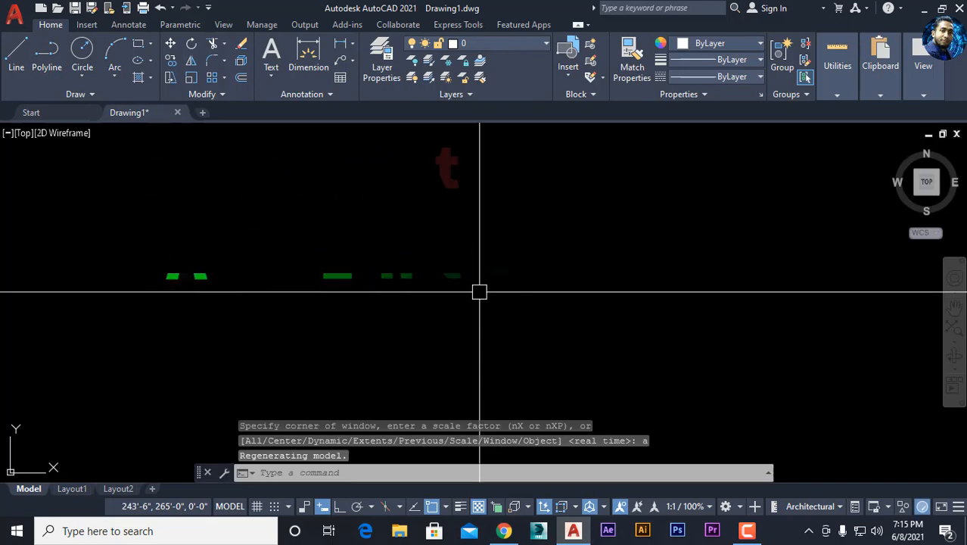
key(Escape)
key(Escape)
key(Escape)
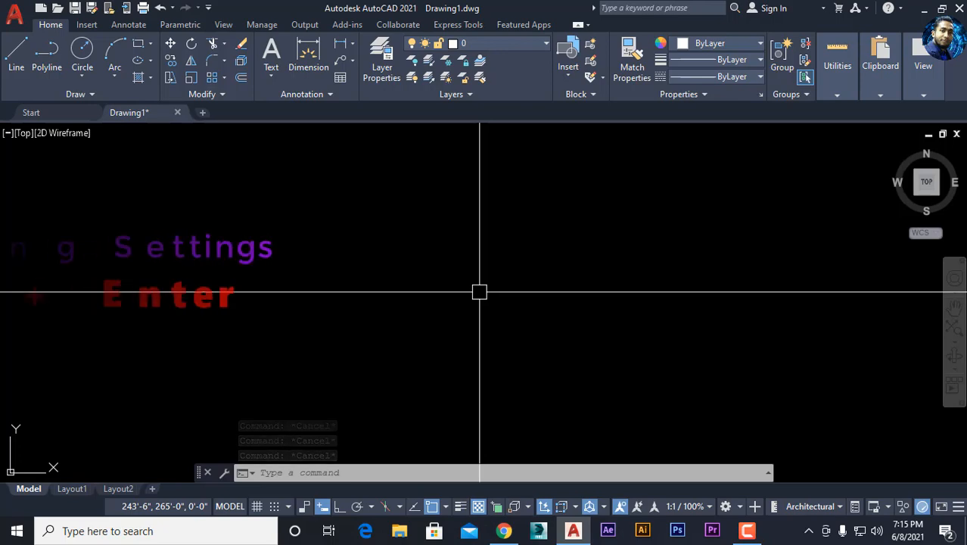
- Review the snap, grid and polar tracking options in the drafting settings, and enable all object snap modes
text(s)
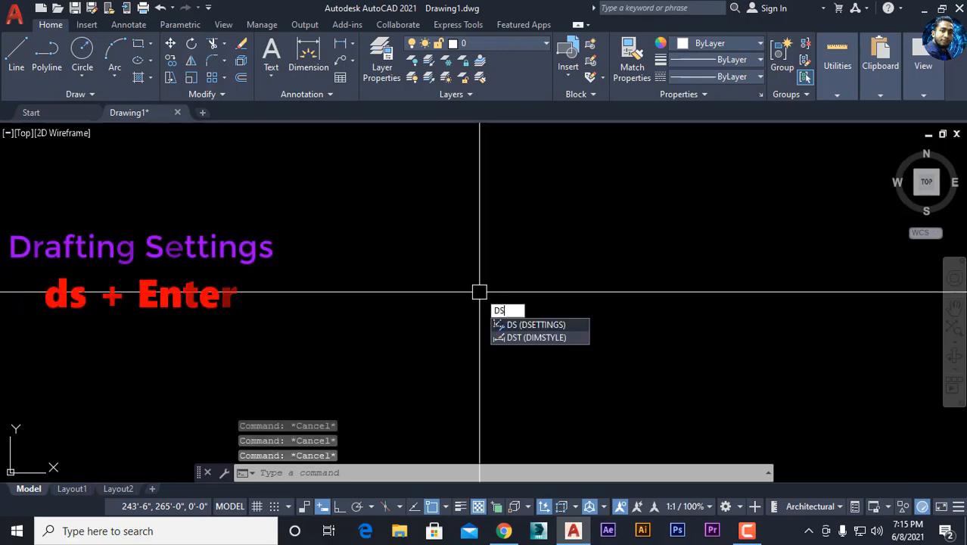
key(Return)
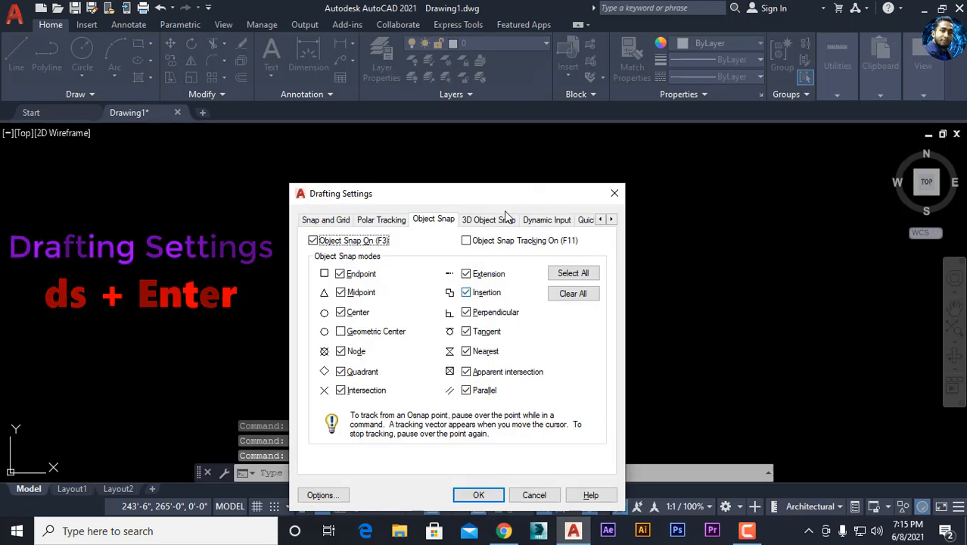
drag(496, 199, 489, 158)
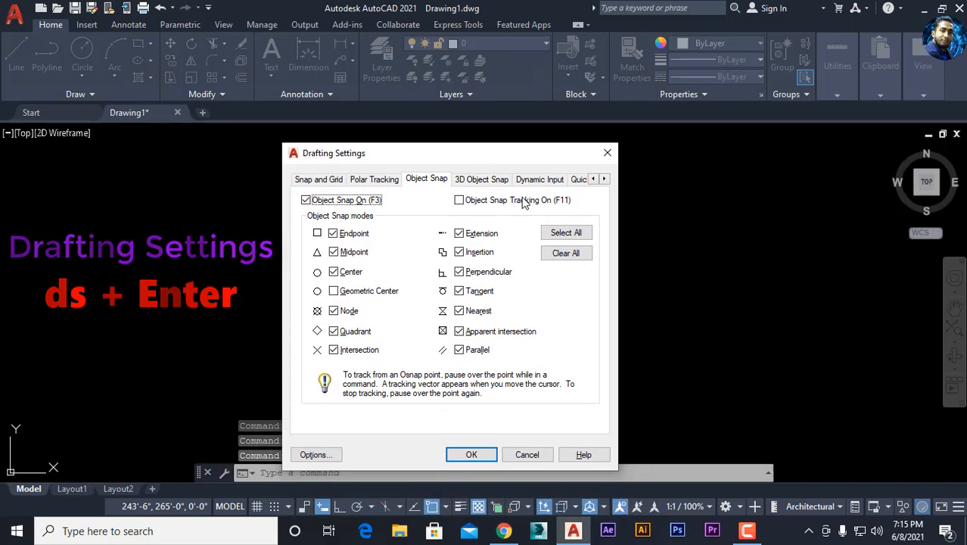
click(319, 180)
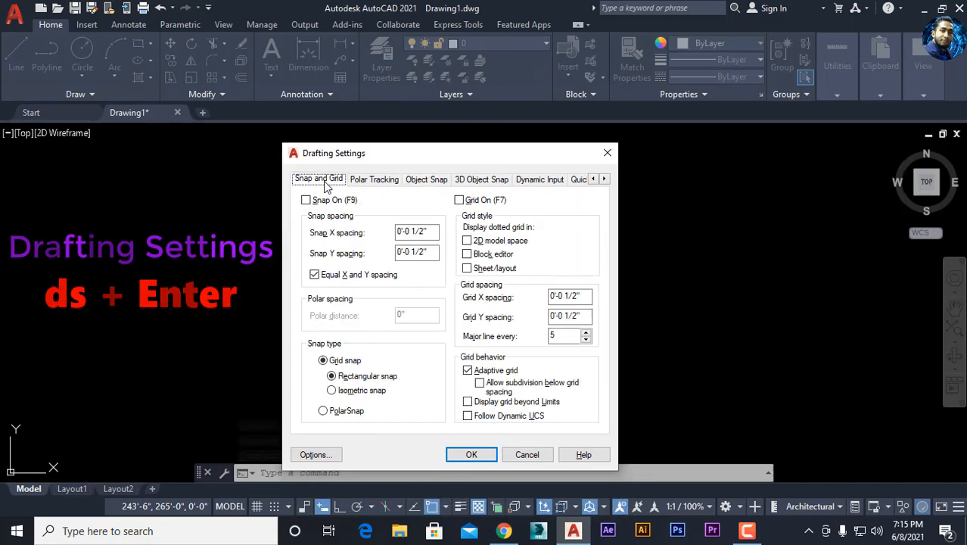
click(377, 181)
click(415, 182)
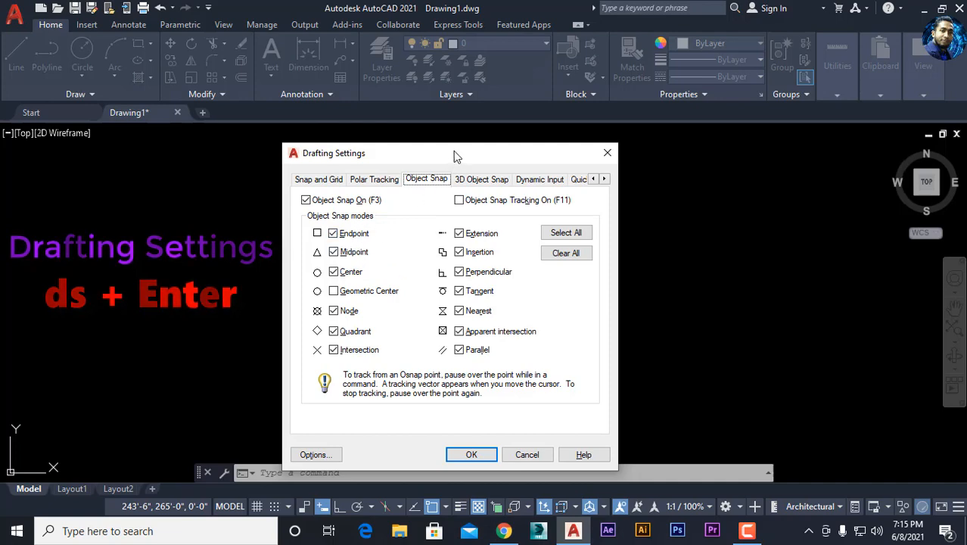
drag(453, 161, 470, 174)
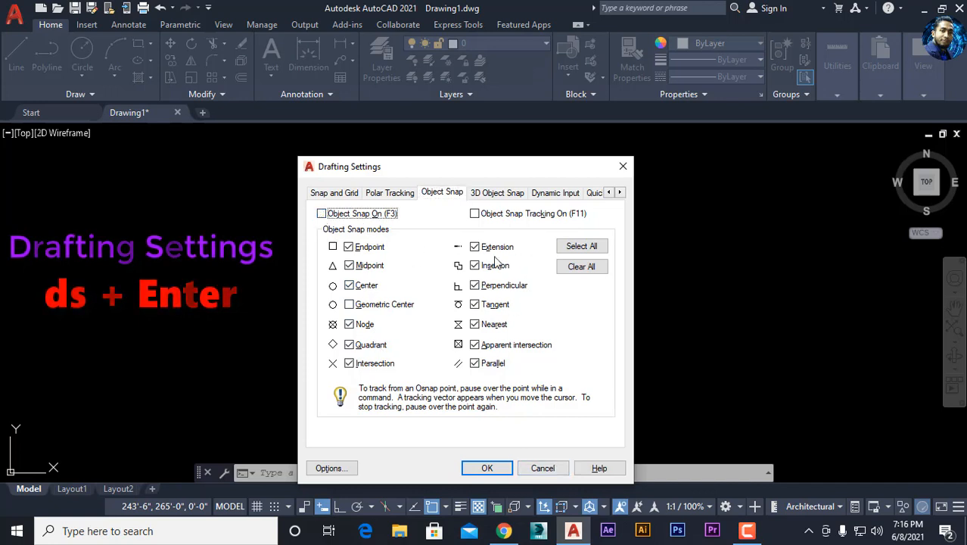
click(587, 248)
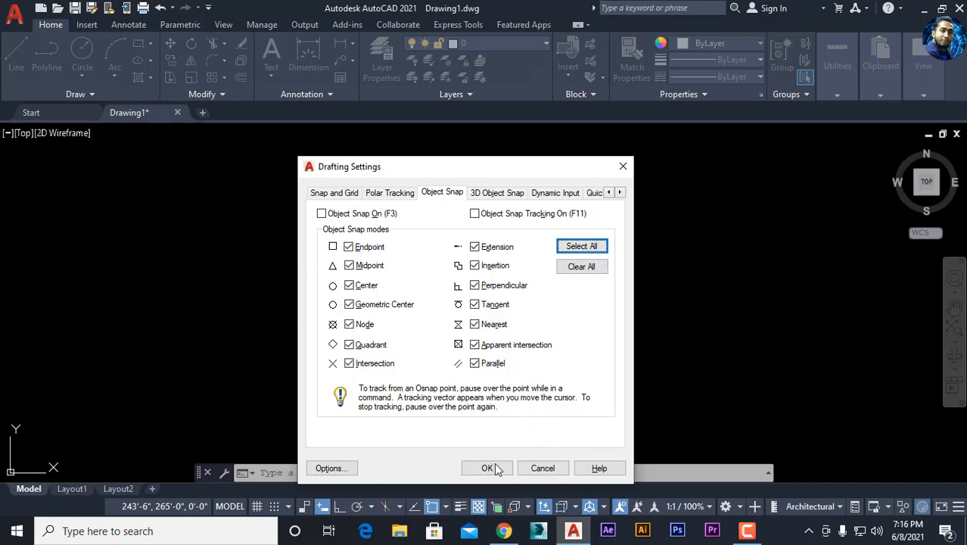
click(488, 468)
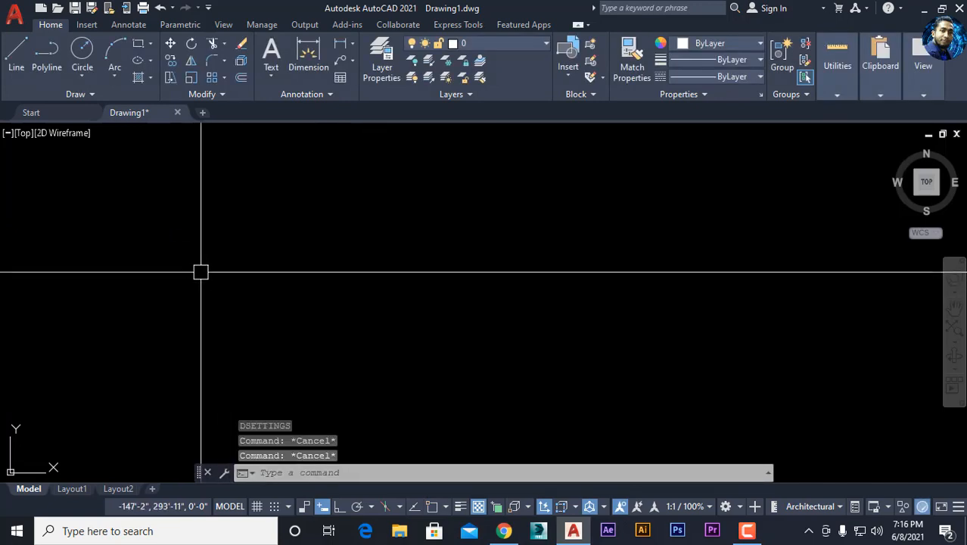
- Draw a single, nearly horizontal line across the upper middle of the drawing area
key(Escape)
click(16, 53)
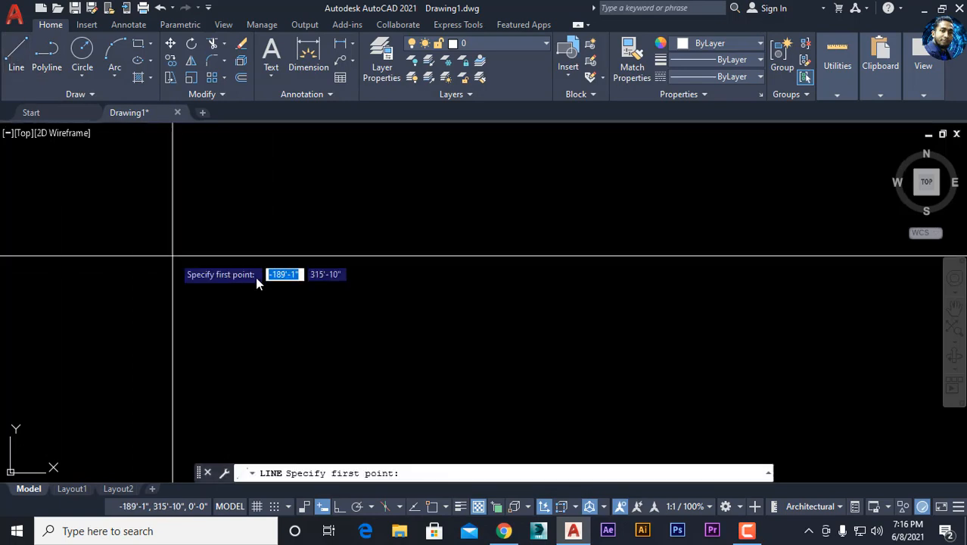
click(277, 231)
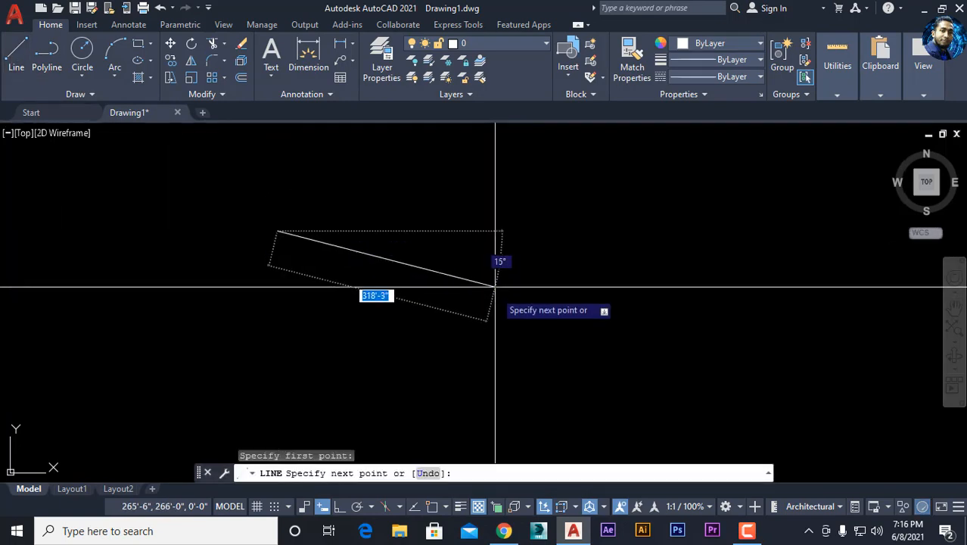
click(549, 232)
key(Return)
key(Escape)
key(Escape)
key(Escape)
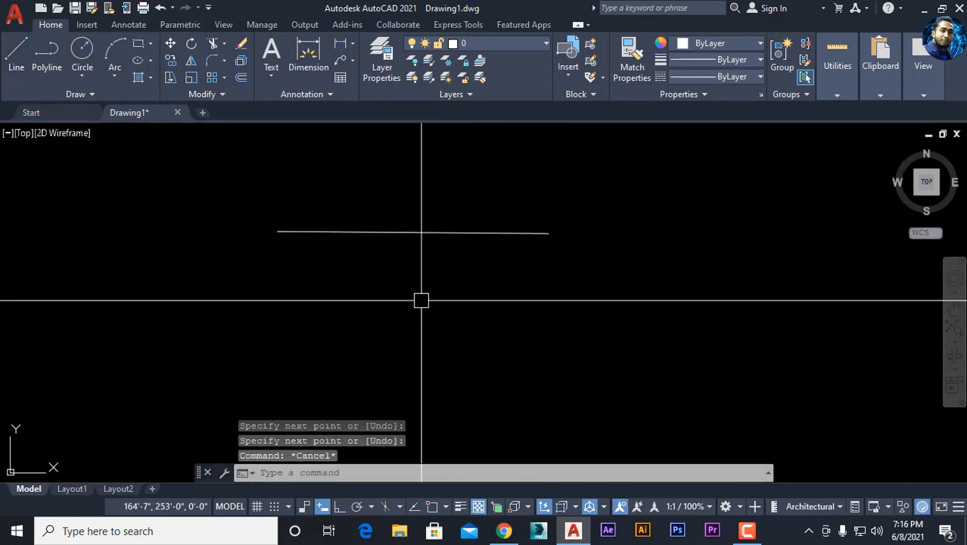
- Try to pick the line's endpoints for a linear dimension with object snap off
click(339, 45)
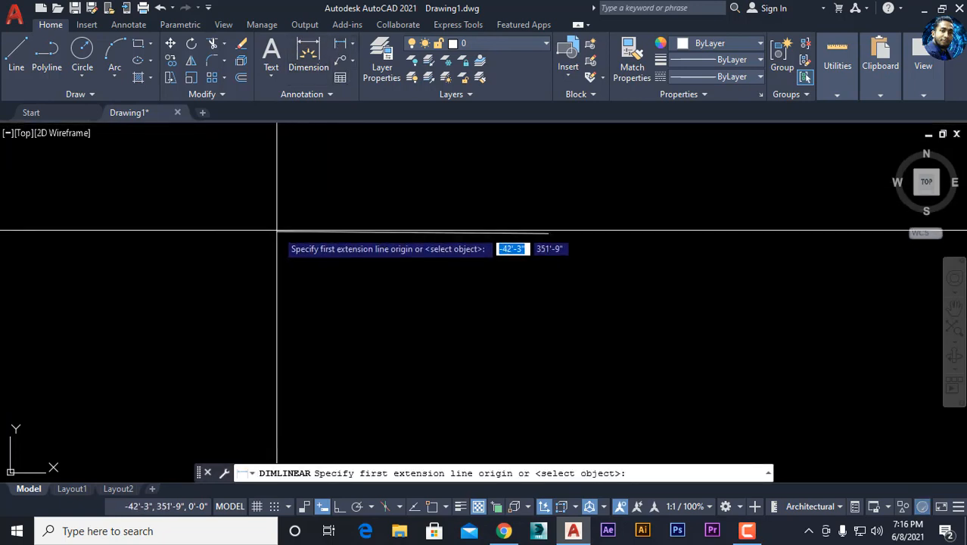
scroll(279, 231, up, 2)
scroll(274, 231, up, 2)
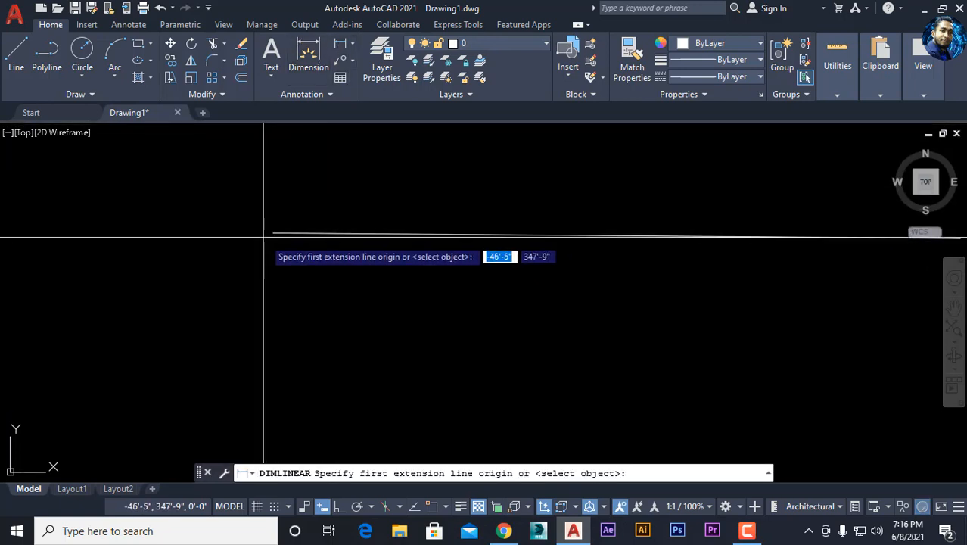
scroll(742, 272, down, 3)
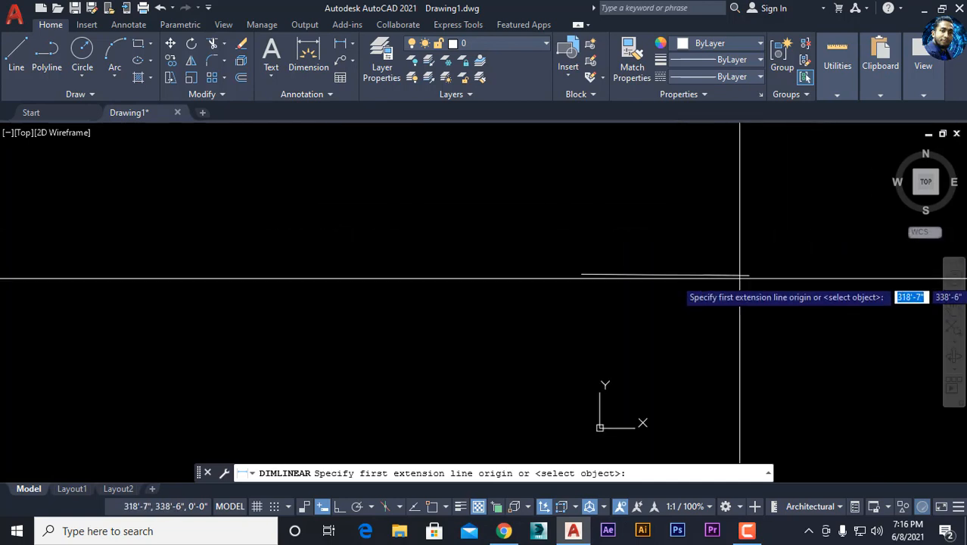
scroll(719, 278, up, 3)
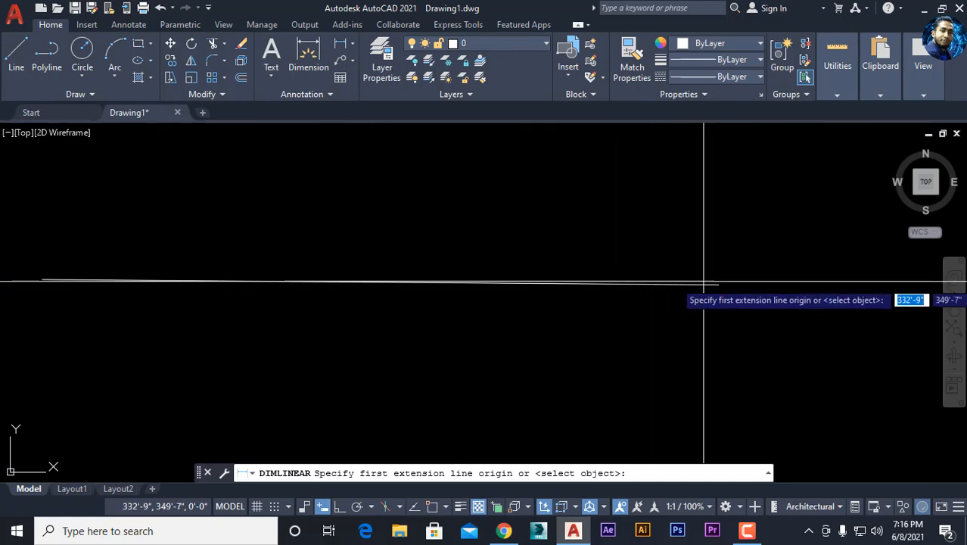
key(Escape)
key(Escape)
scroll(352, 323, down, 5)
key(Escape)
- Turn on Object Snap in the drafting settings and apply the change
middle_drag(351, 323, 344, 305)
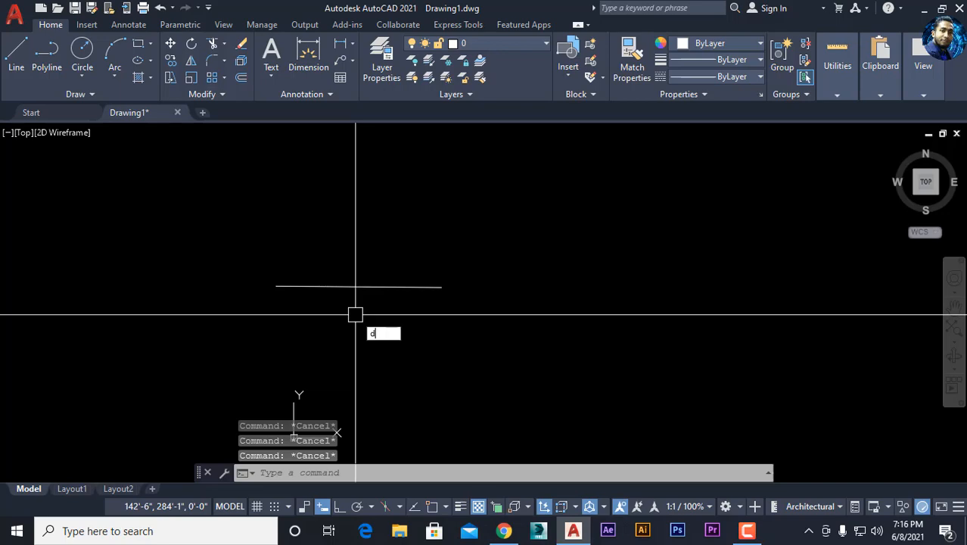
key(Return)
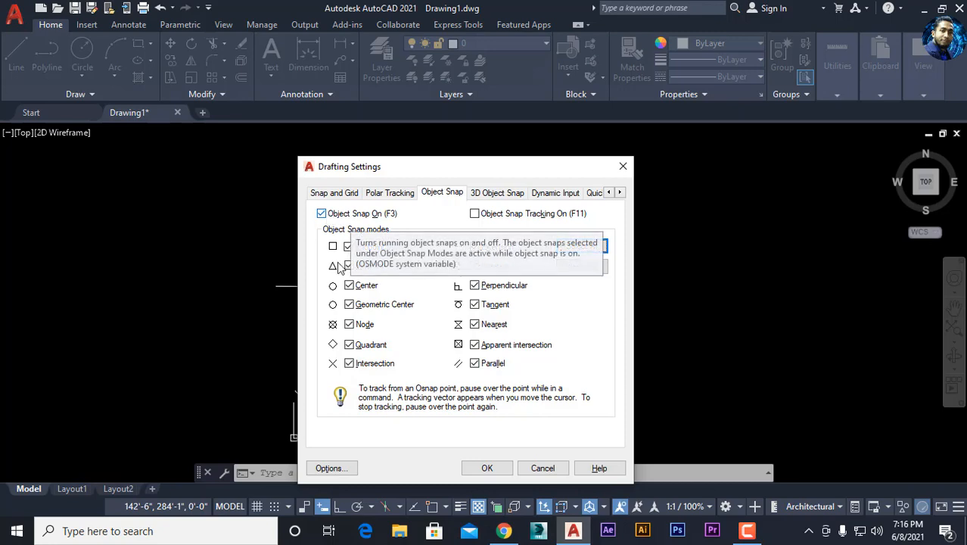
click(487, 469)
key(Escape)
key(Escape)
key(Escape)
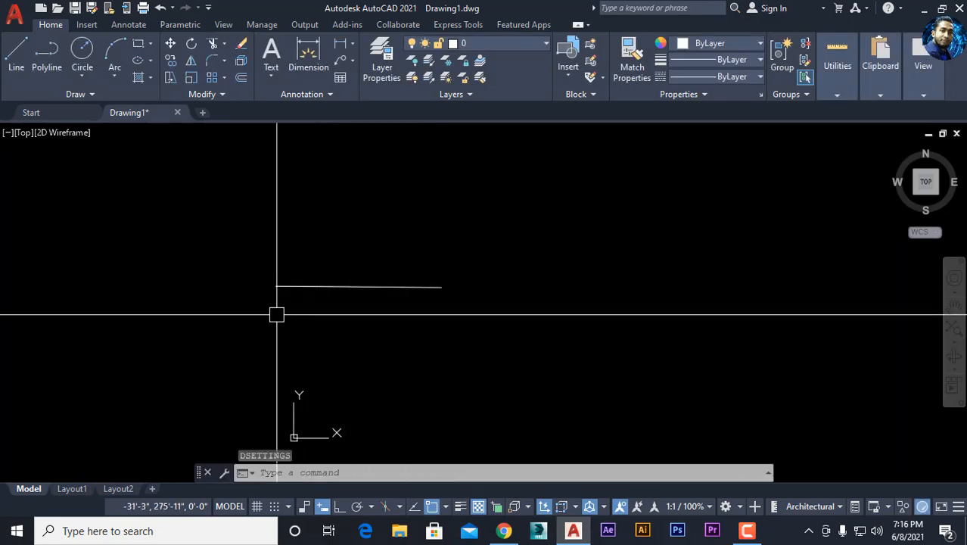
- Check object snapping on the line with the Linear dimension command, and erase the line
click(336, 44)
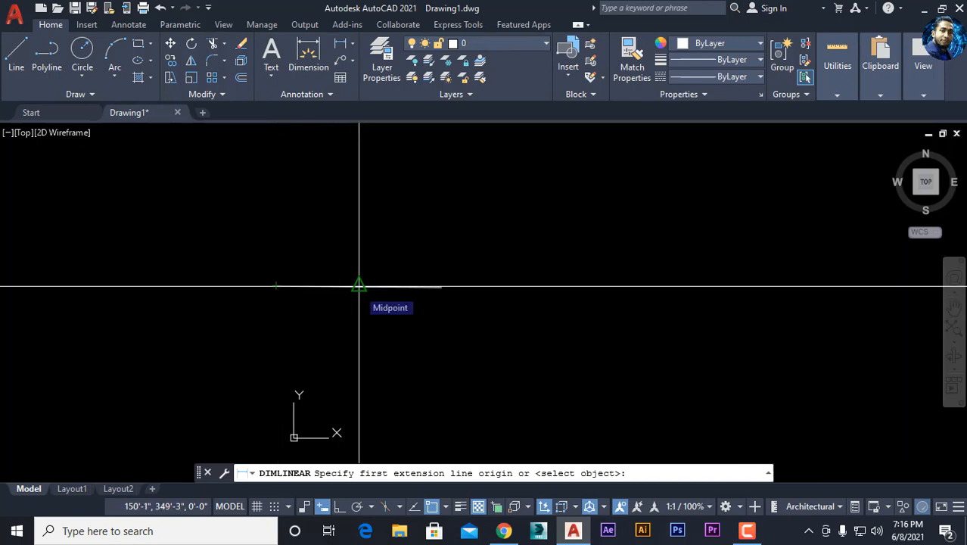
key(Escape)
key(Escape)
key(Escape)
key(Escape)
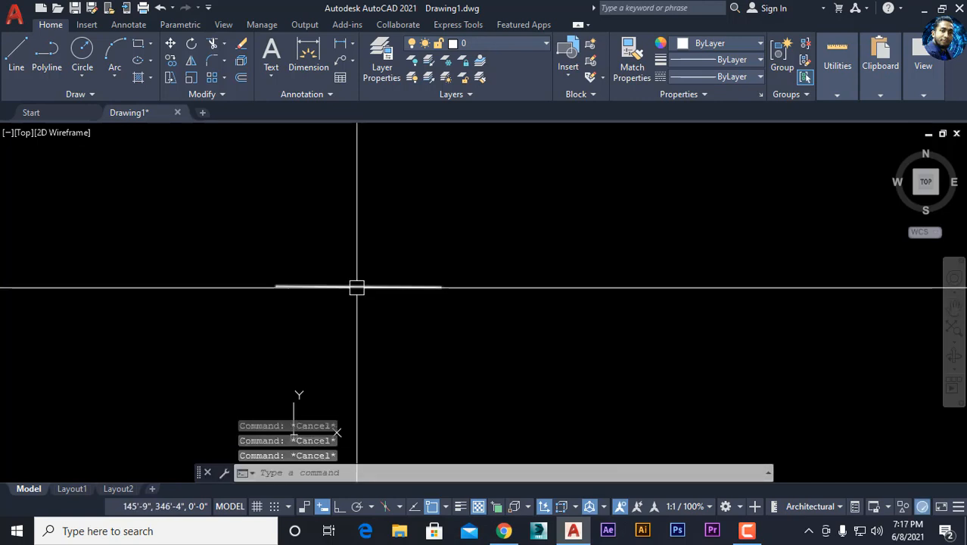
click(359, 286)
key(Delete)
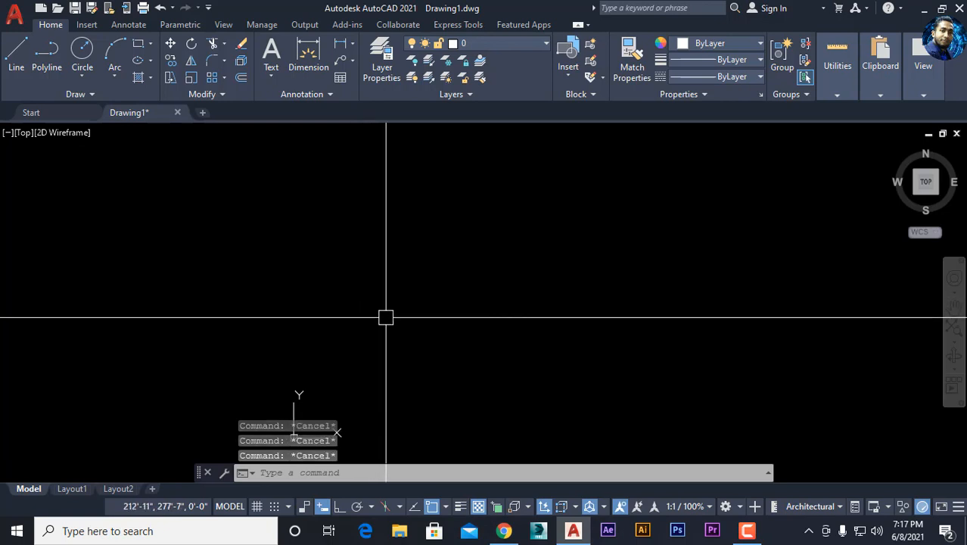
- Zoom in and out of the empty drawing to examine how the UCS icon moves with the view
scroll(460, 372, down, 3)
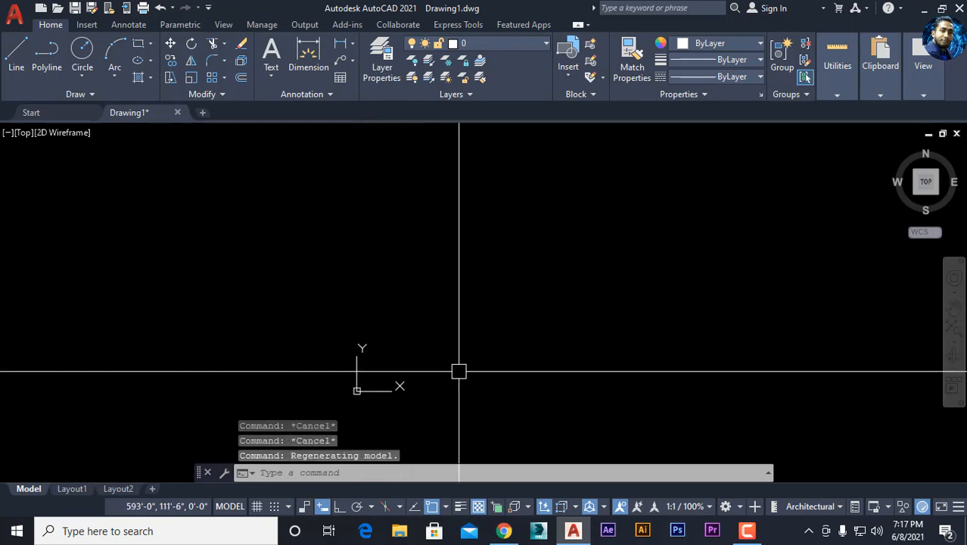
scroll(482, 345, up, 5)
key(Escape)
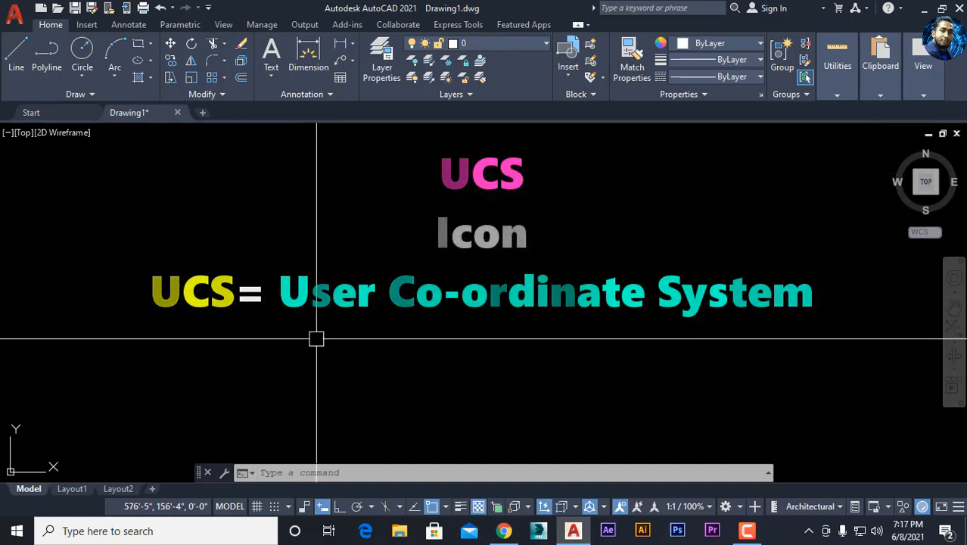
key(Escape)
key(Escape)
key(Escape)
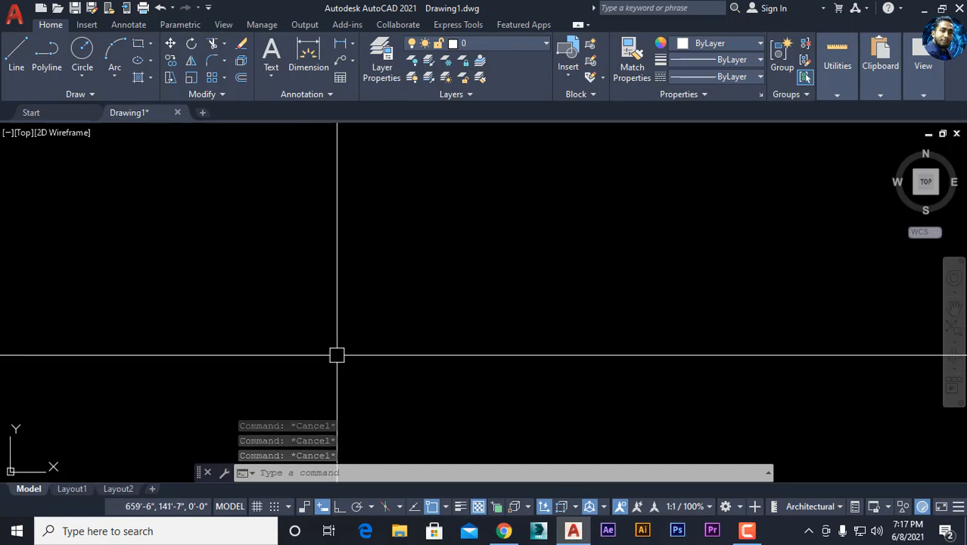
scroll(346, 358, down, 6)
scroll(295, 349, up, 6)
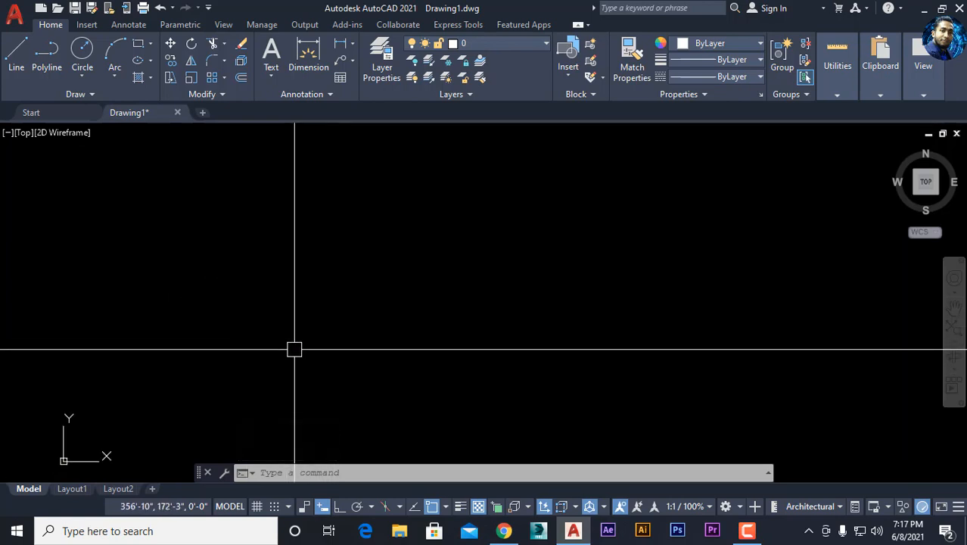
scroll(346, 339, down, 5)
scroll(348, 337, up, 5)
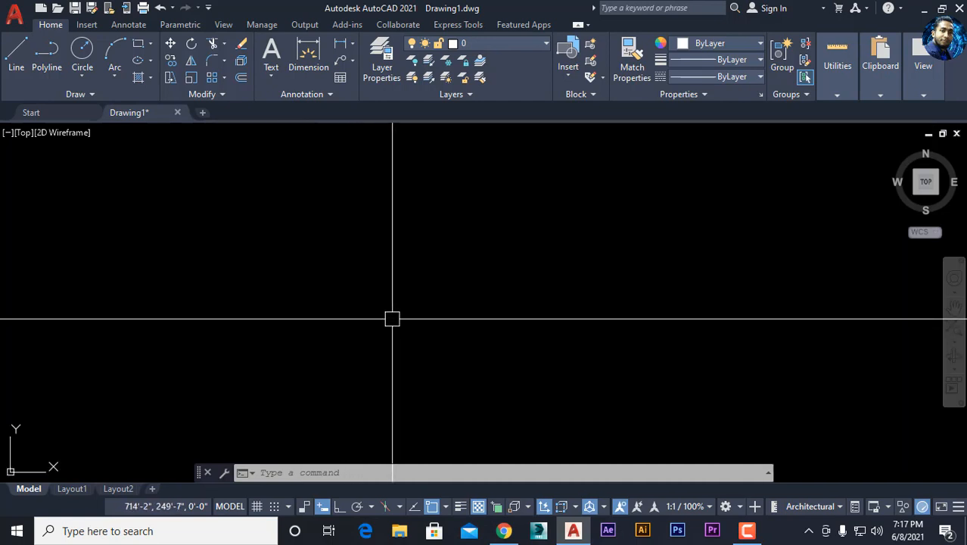
key(Escape)
key(Escape)
key(Escape)
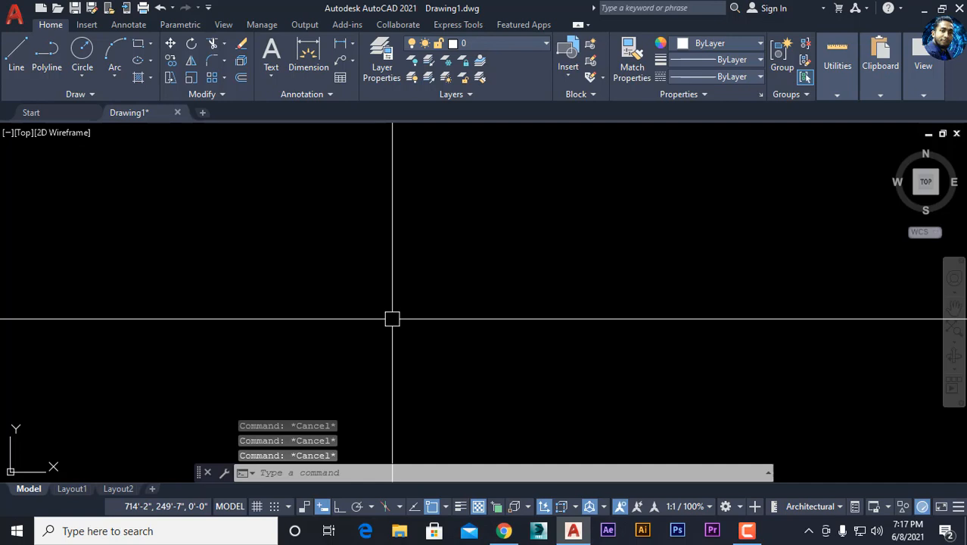
- Open the drawing's properties and switch the UCS icon off and back on
text(pr)
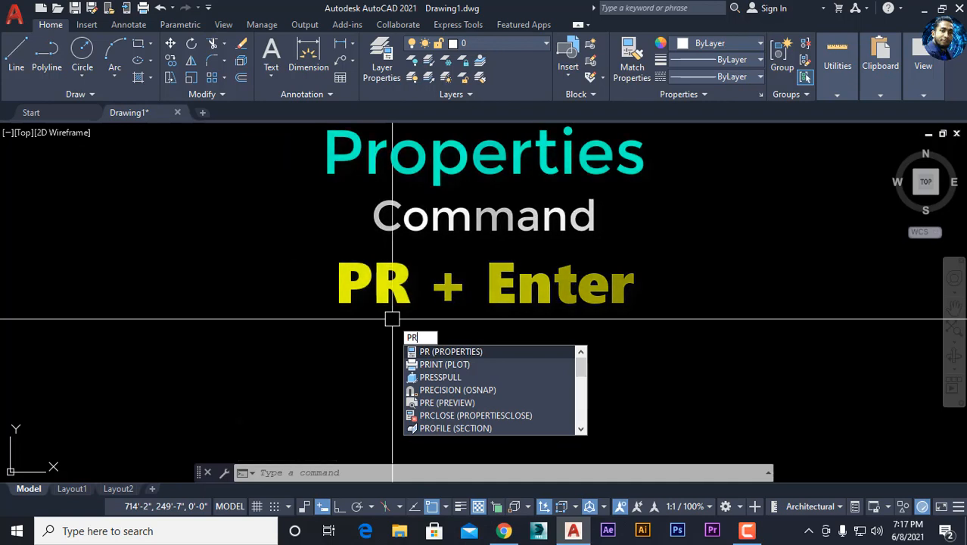
key(Return)
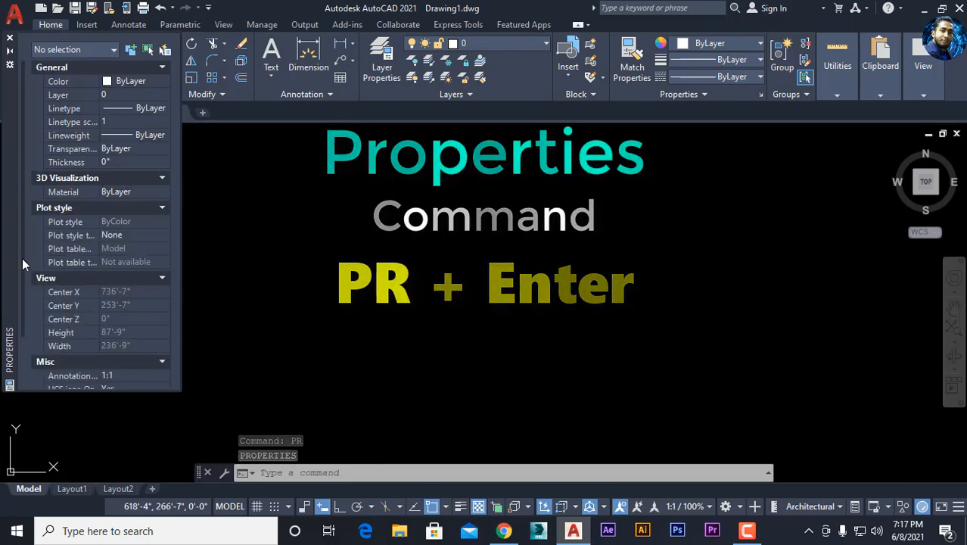
scroll(24, 273, down, 2)
click(127, 349)
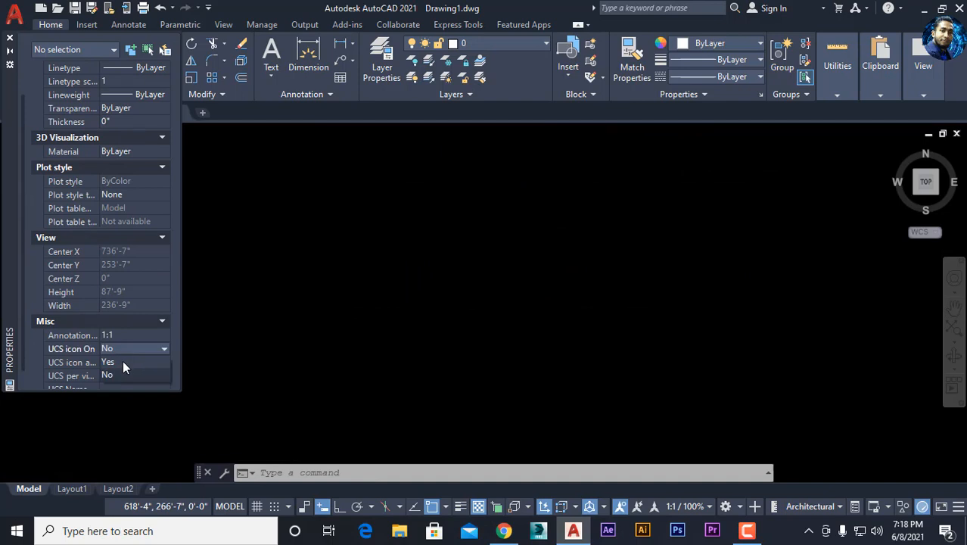
click(120, 361)
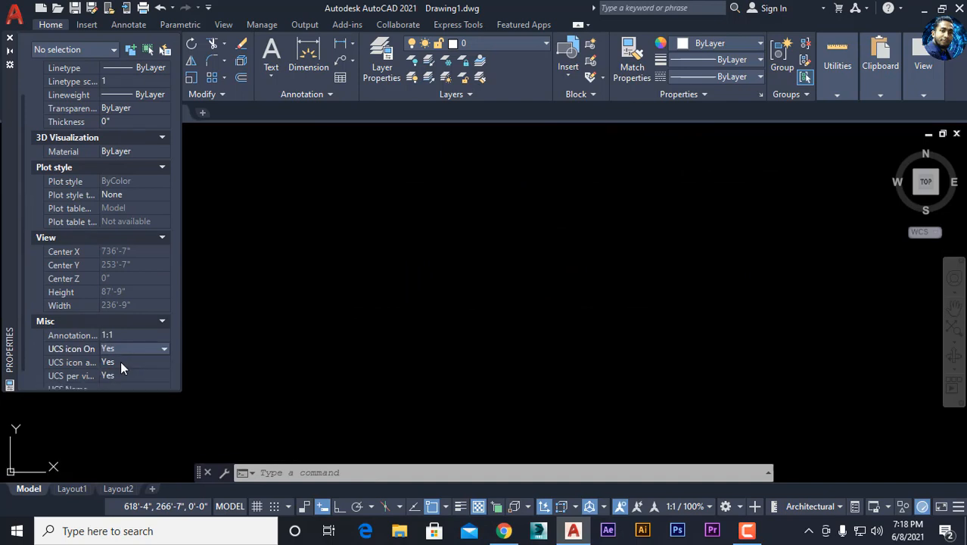
- Set the UCS icon at origin property to No, check the icon at different zoom levels, and close the properties
click(163, 349)
click(163, 349)
click(159, 362)
click(165, 364)
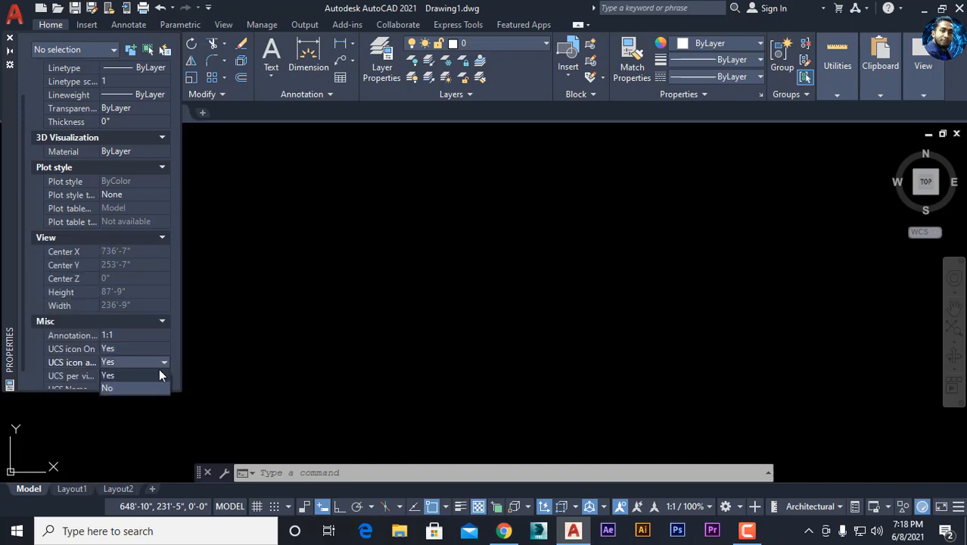
click(111, 387)
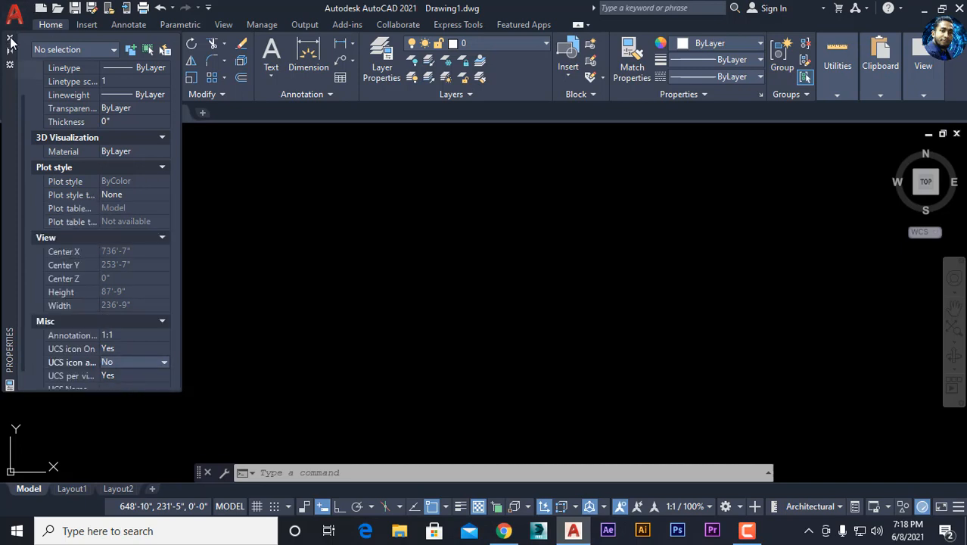
scroll(416, 262, down, 11)
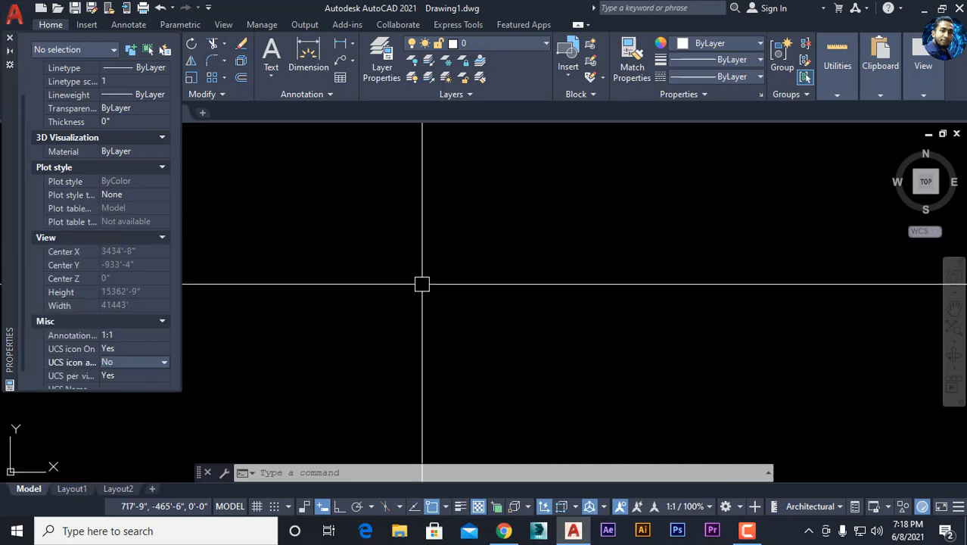
scroll(422, 284, up, 4)
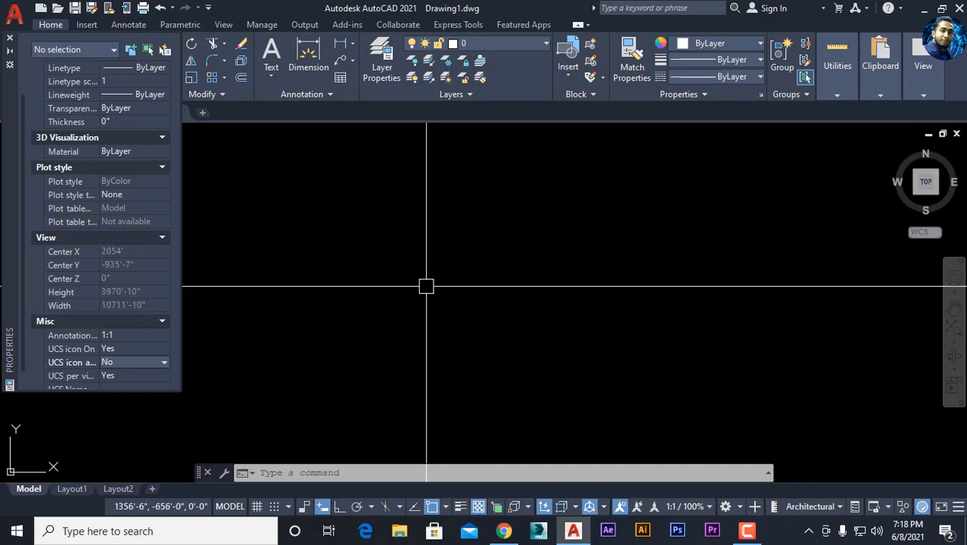
scroll(426, 250, down, 9)
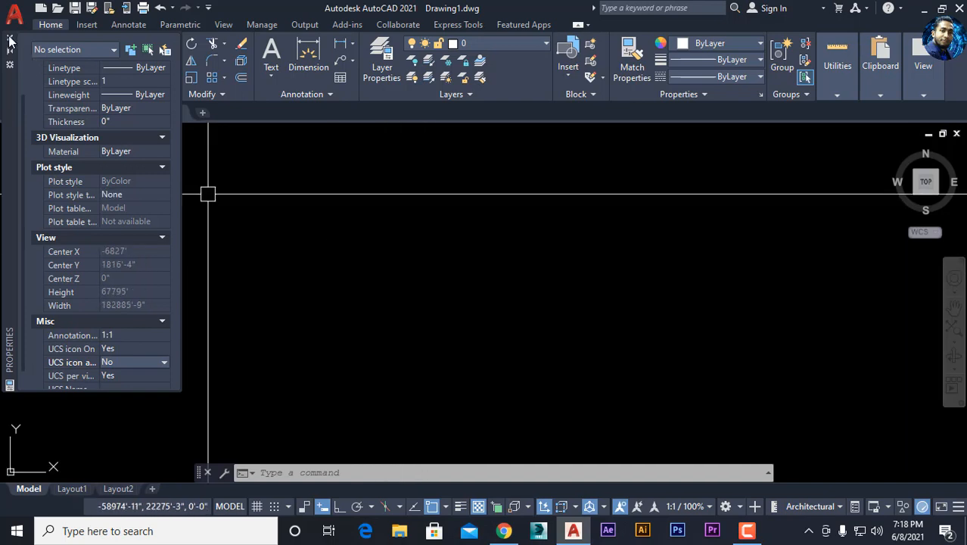
click(10, 41)
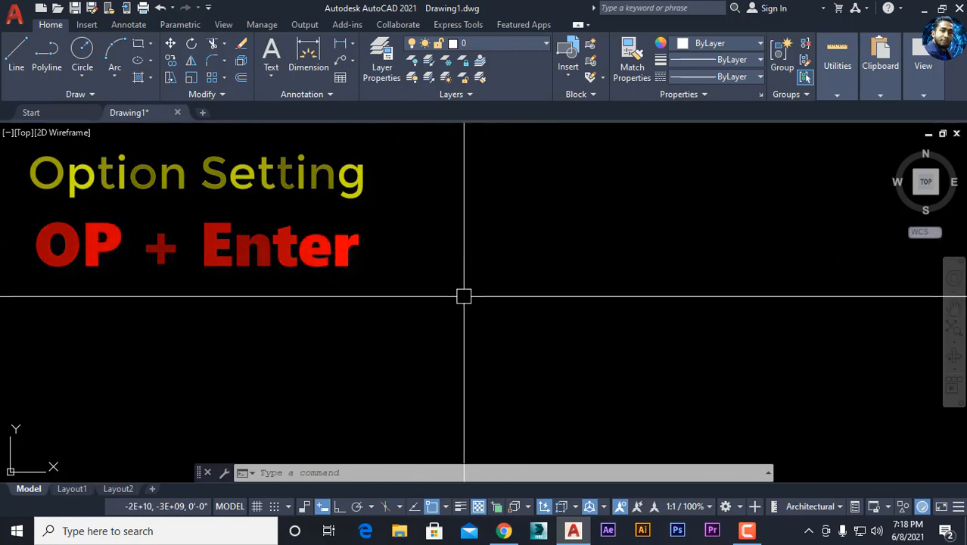
- Open the program options and view the Files and Display settings
key(Escape)
key(Escape)
key(Escape)
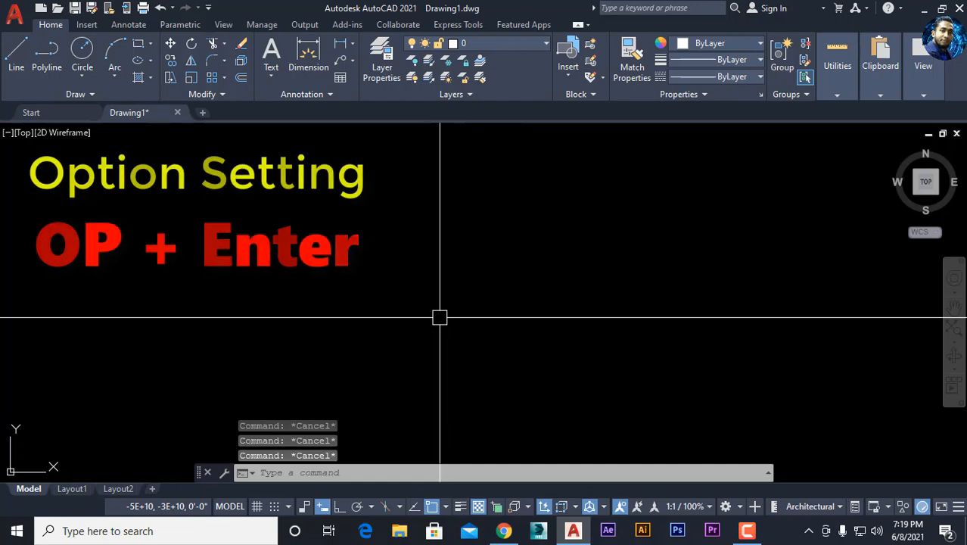
text(Op)
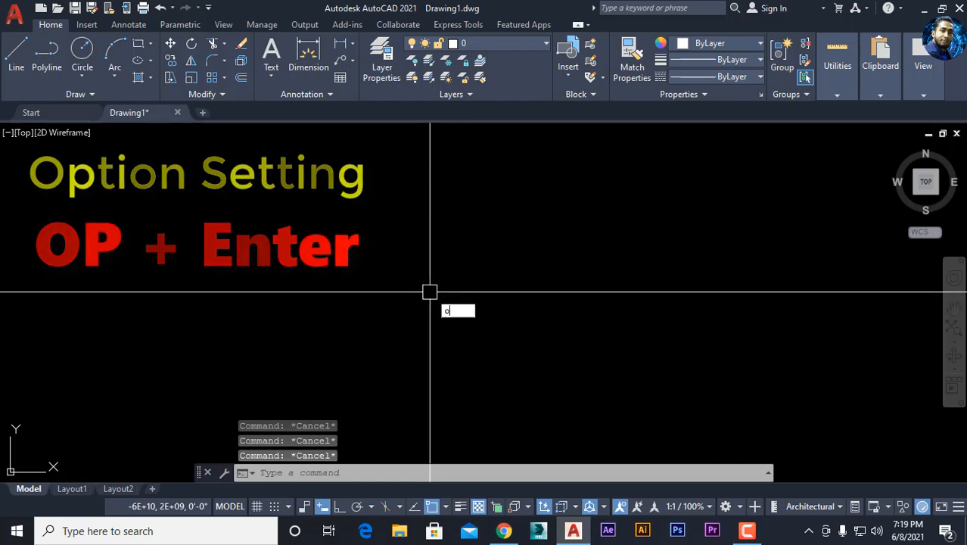
key(Return)
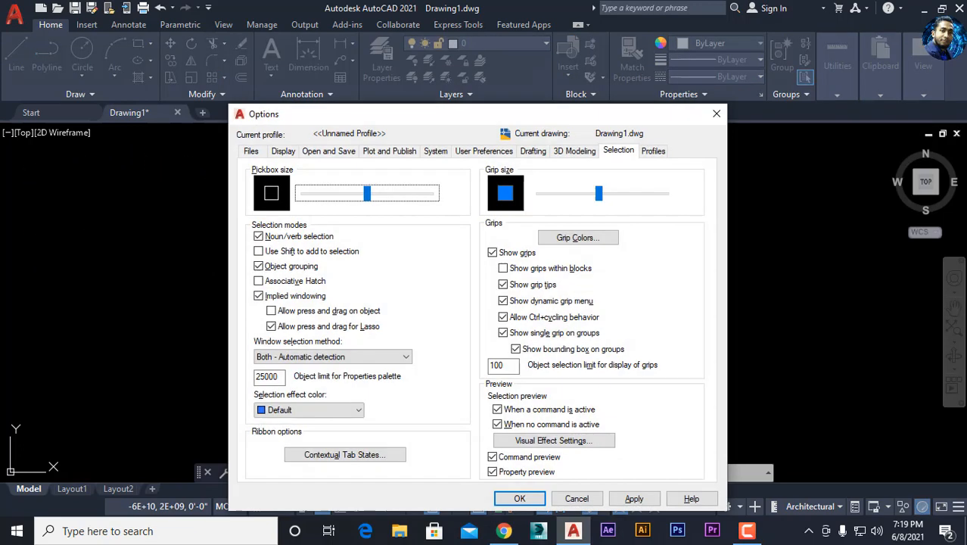
click(251, 152)
click(285, 152)
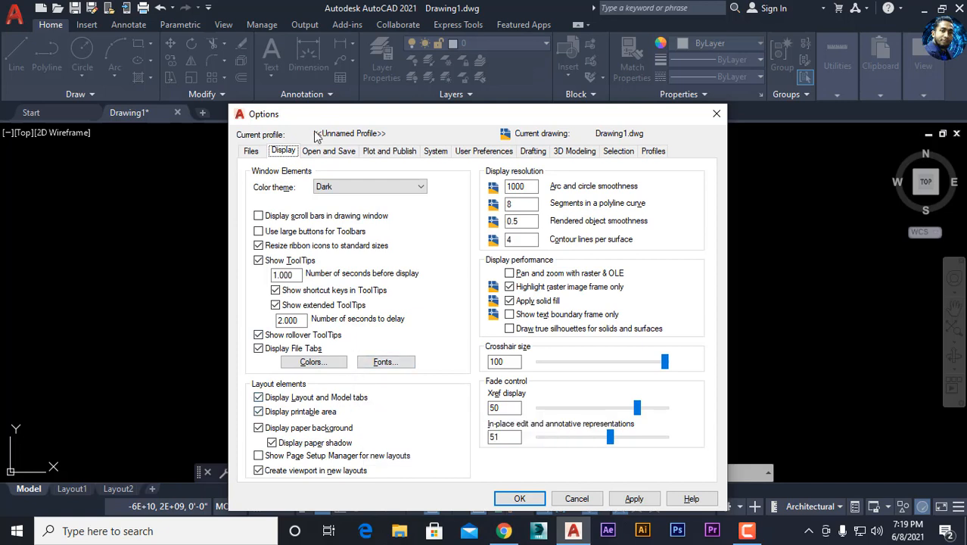
- Examine the colour choices for the 2D model space uniform background, and close the colour and options dialogs without changes
click(314, 364)
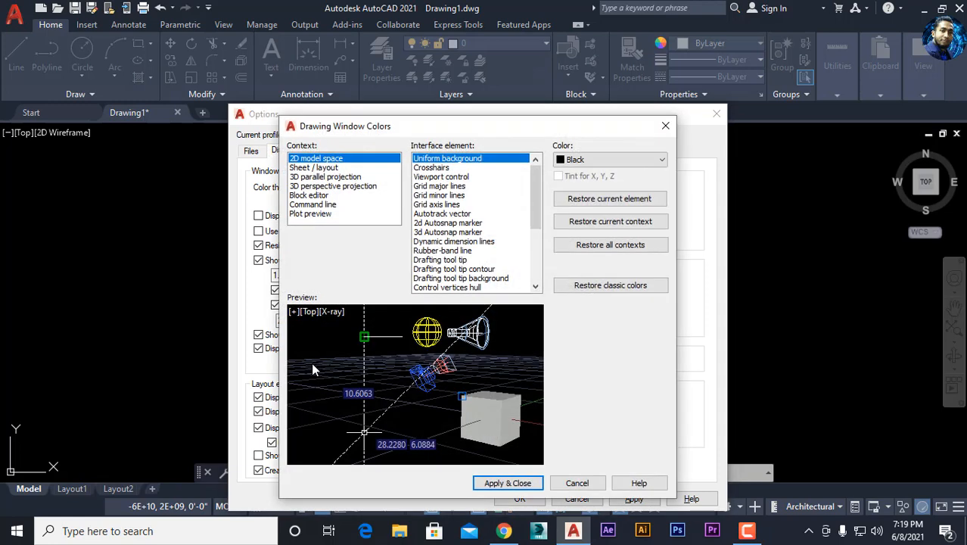
drag(499, 127, 288, 138)
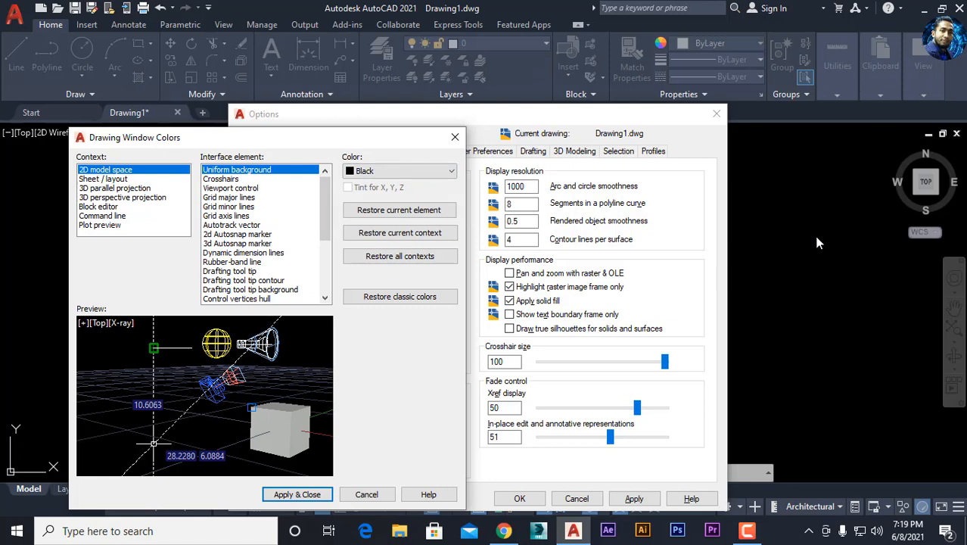
click(386, 173)
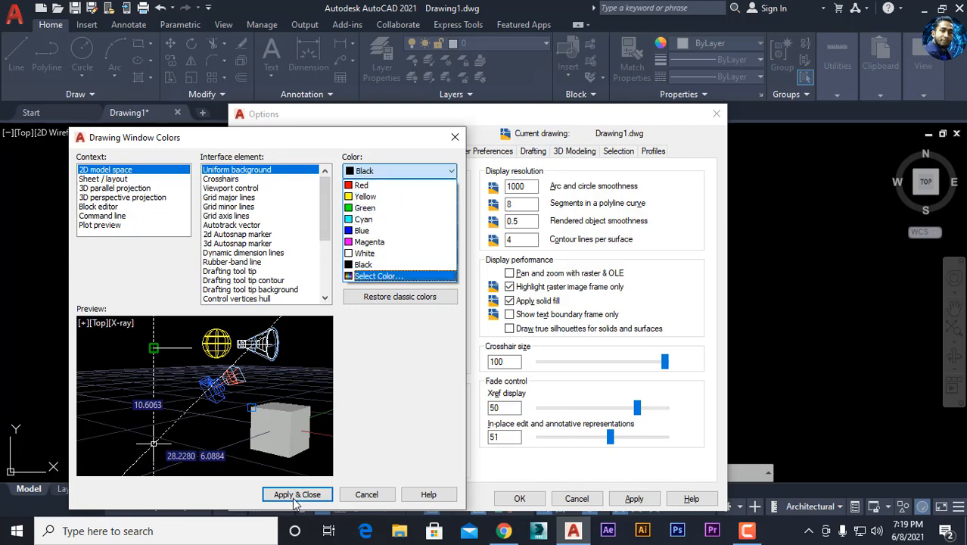
click(455, 139)
click(455, 140)
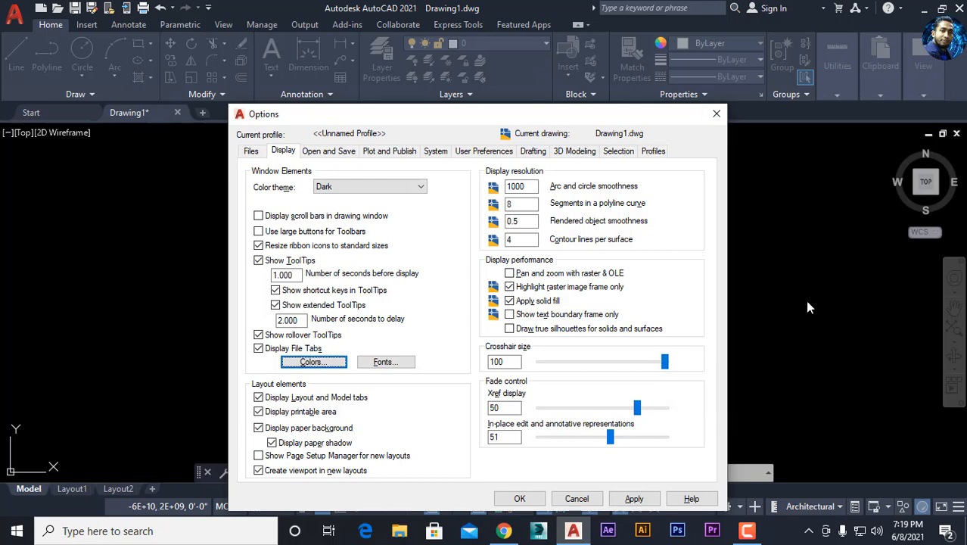
click(716, 114)
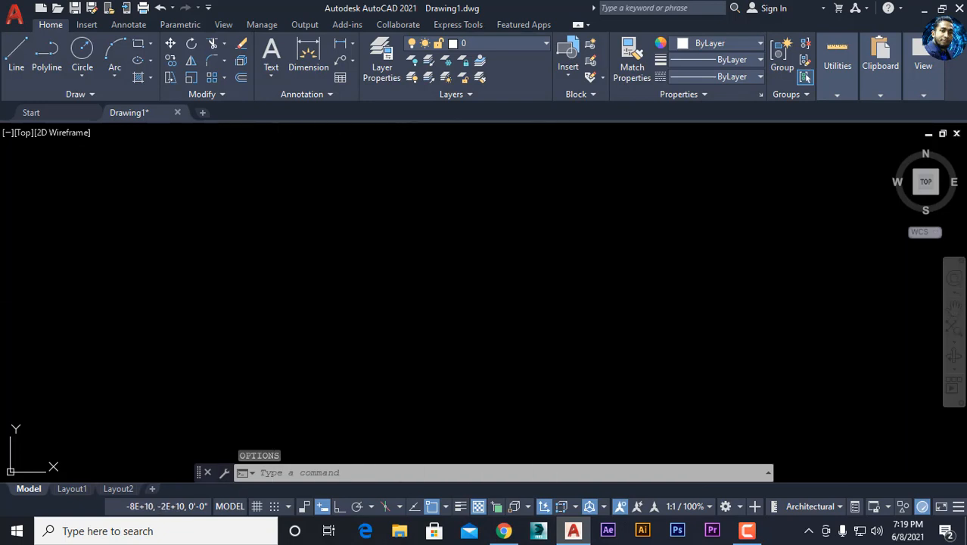
key(Escape)
key(Escape)
key(Escape)
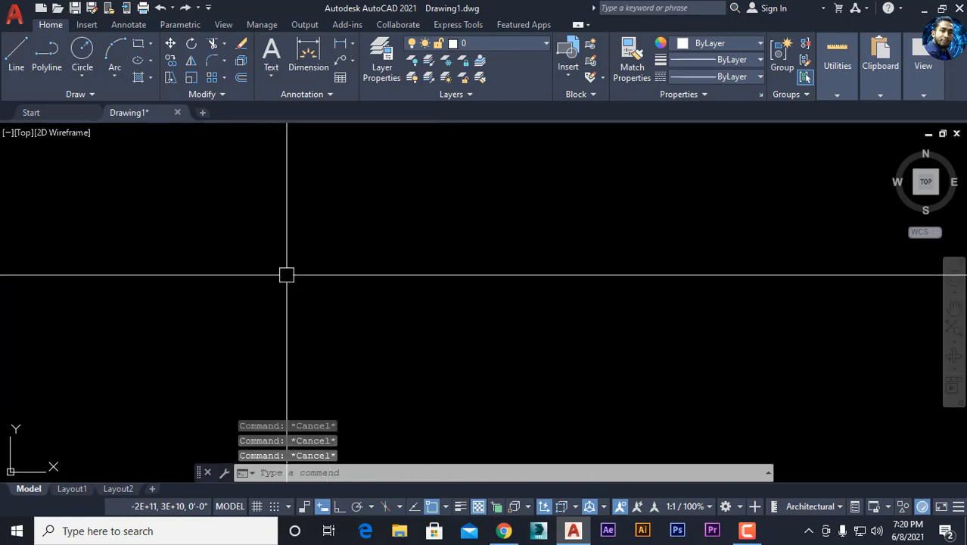
- Reduce the crosshair size to 37 in the display options and apply it to the drawing
text(op)
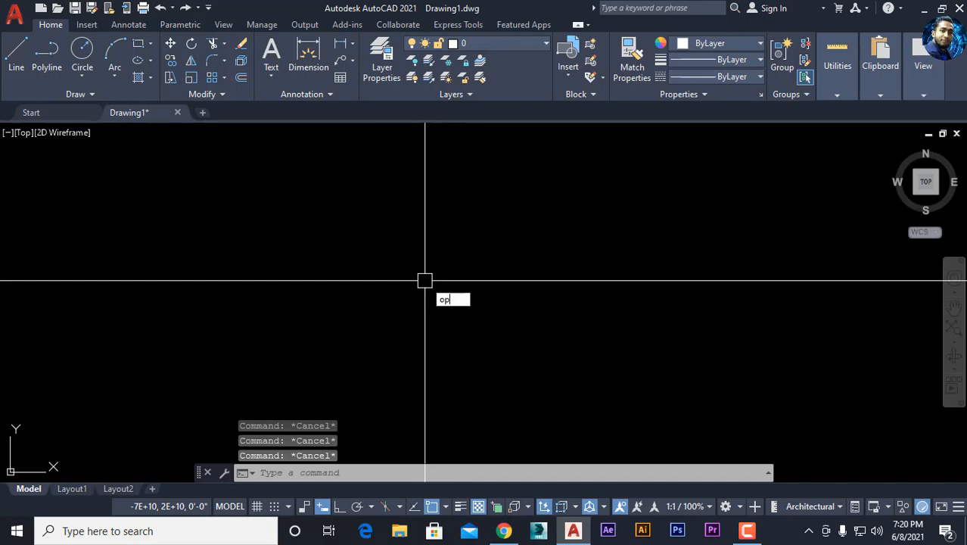
key(Return)
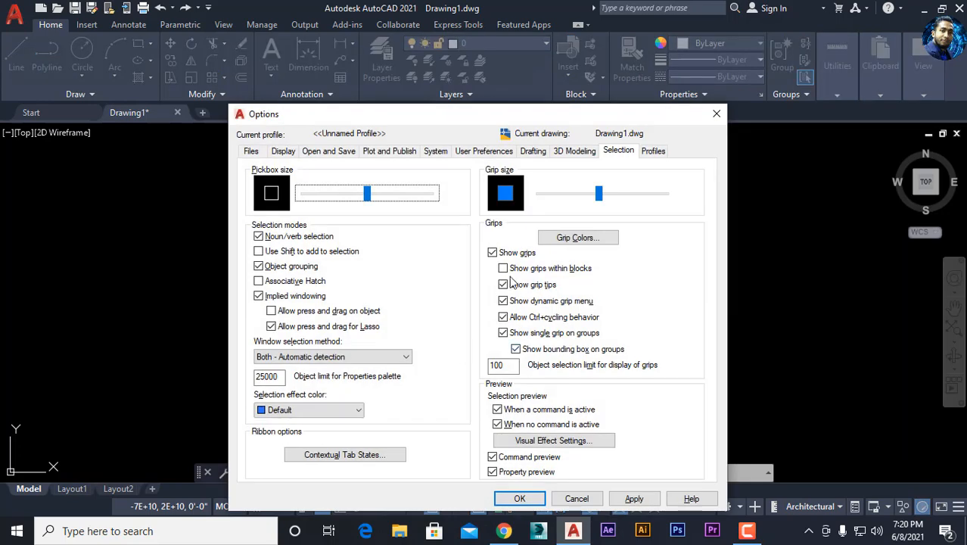
click(286, 153)
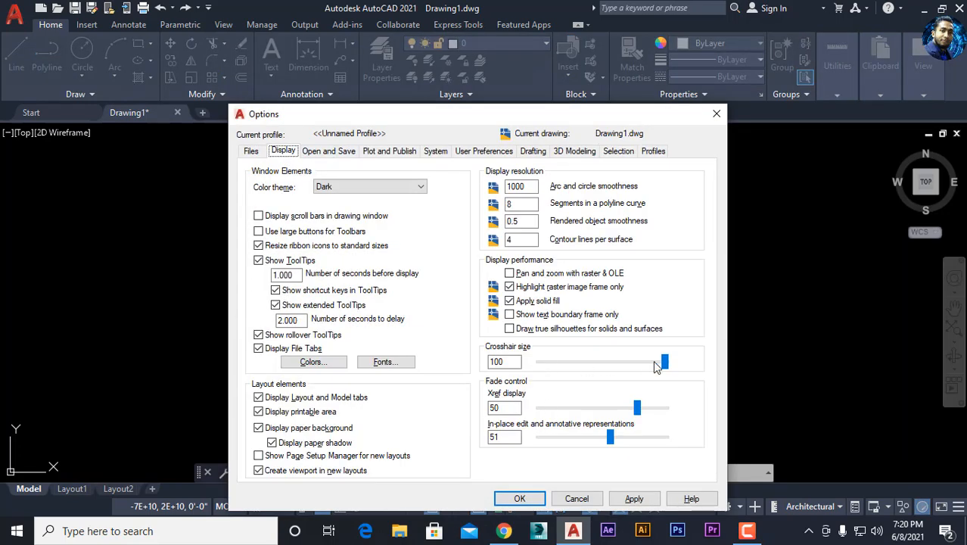
drag(667, 364, 586, 362)
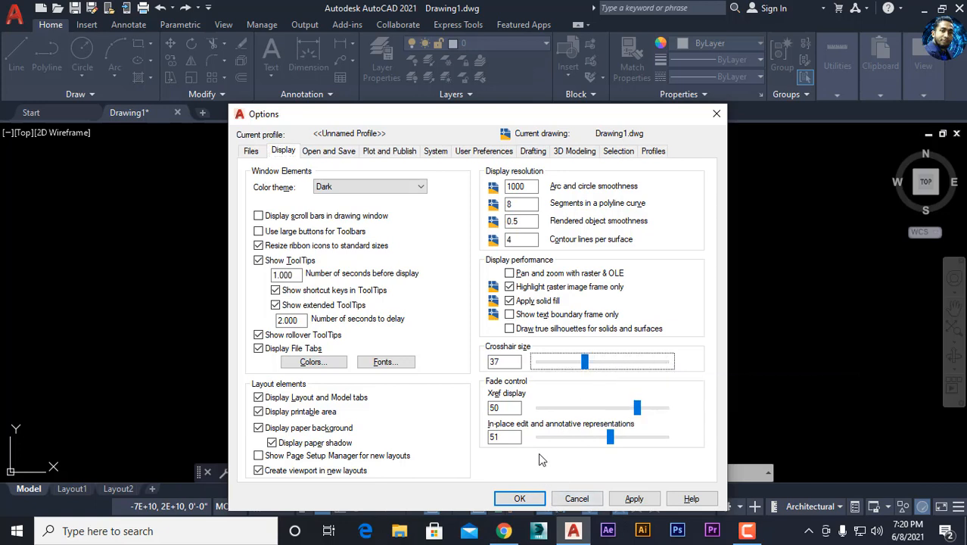
click(635, 499)
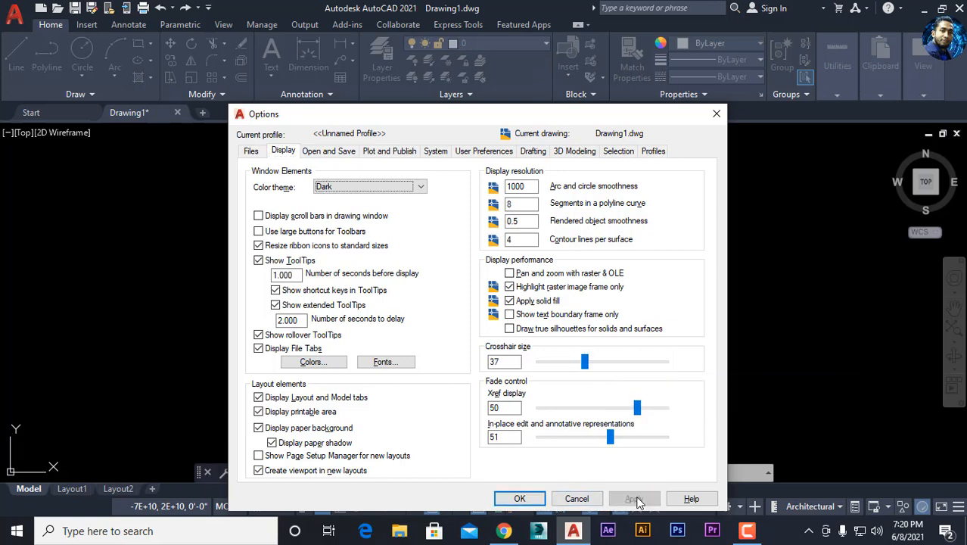
click(519, 499)
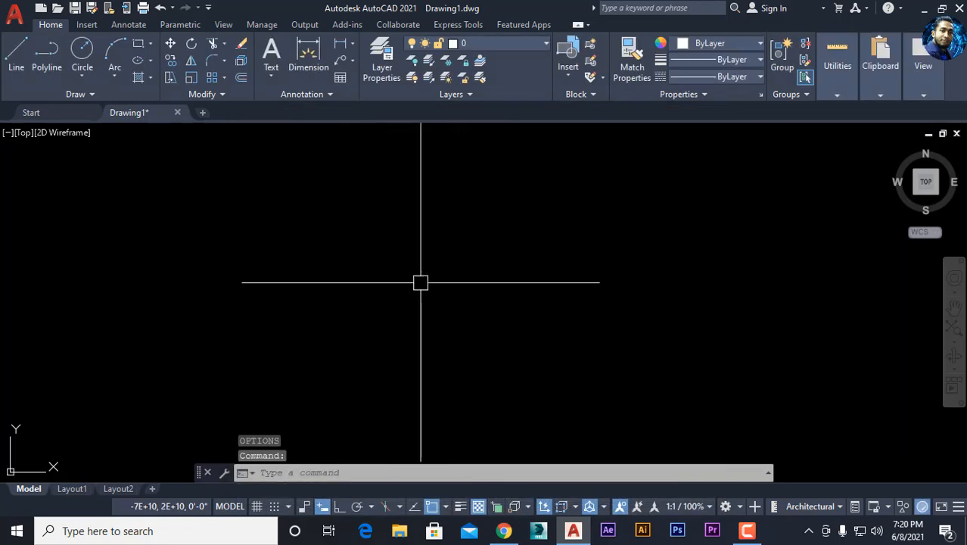
key(Escape)
key(Escape)
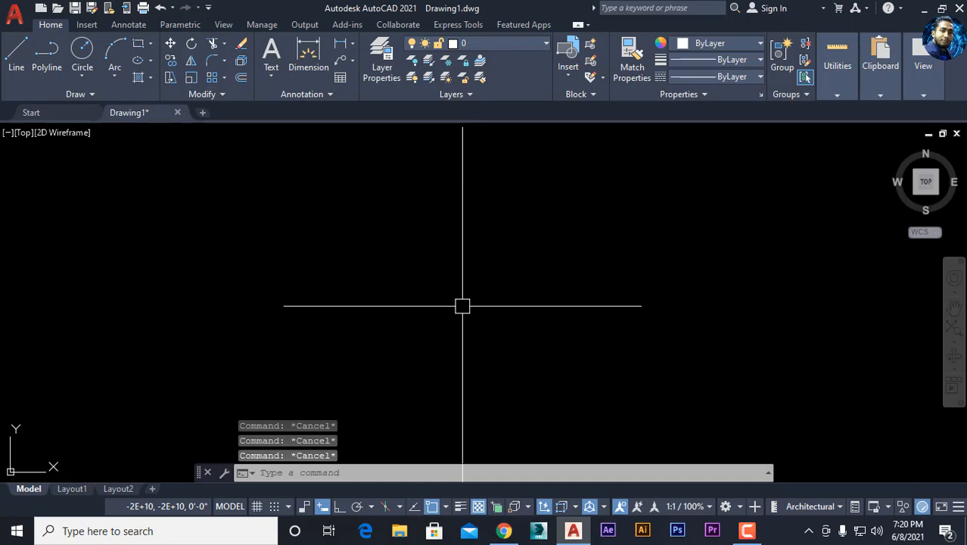
- Set the crosshair size to 100 in the display options and apply it
text(op)
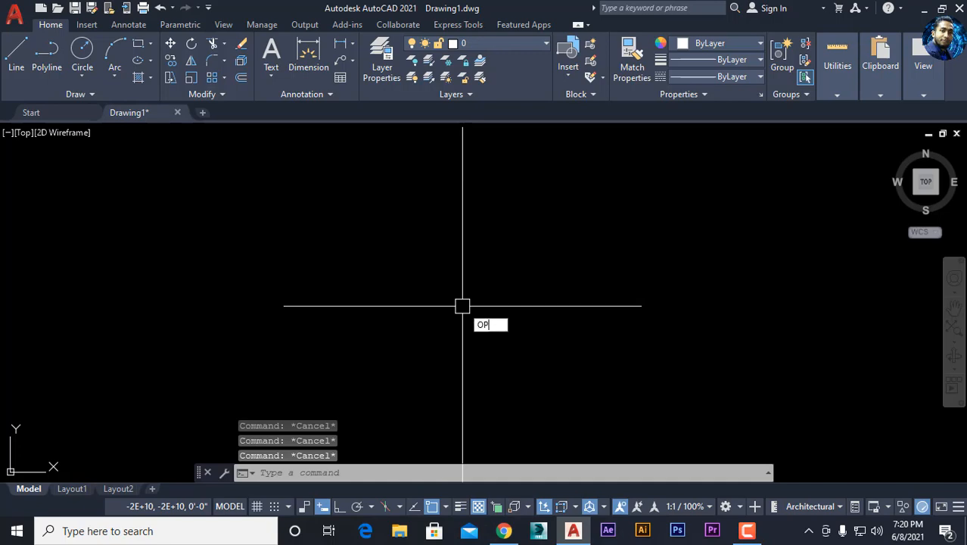
key(Return)
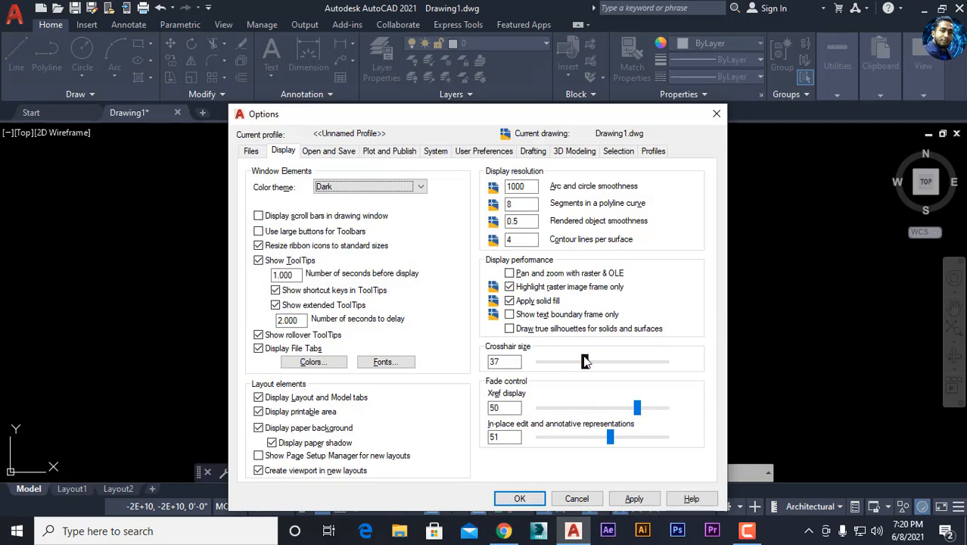
drag(585, 361, 714, 364)
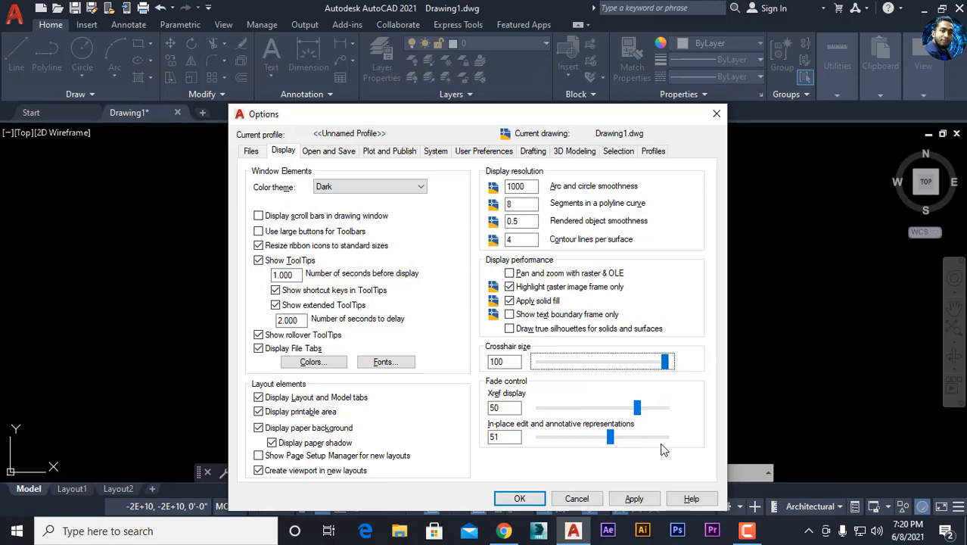
click(634, 500)
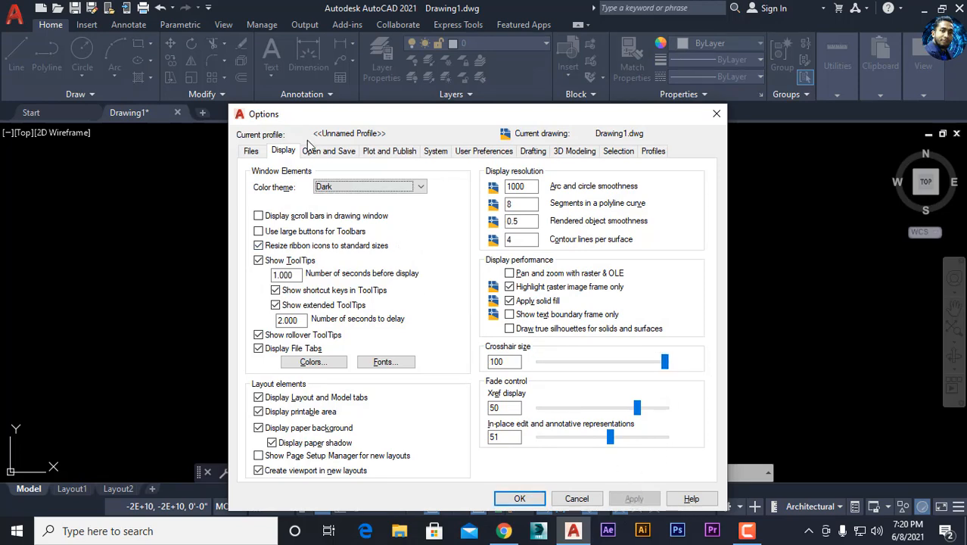
- Review the options from Open and Save through Plot and Publish, System, User Preferences, Drafting, 3D Modeling and Selection, and close the dialog
click(324, 152)
click(385, 151)
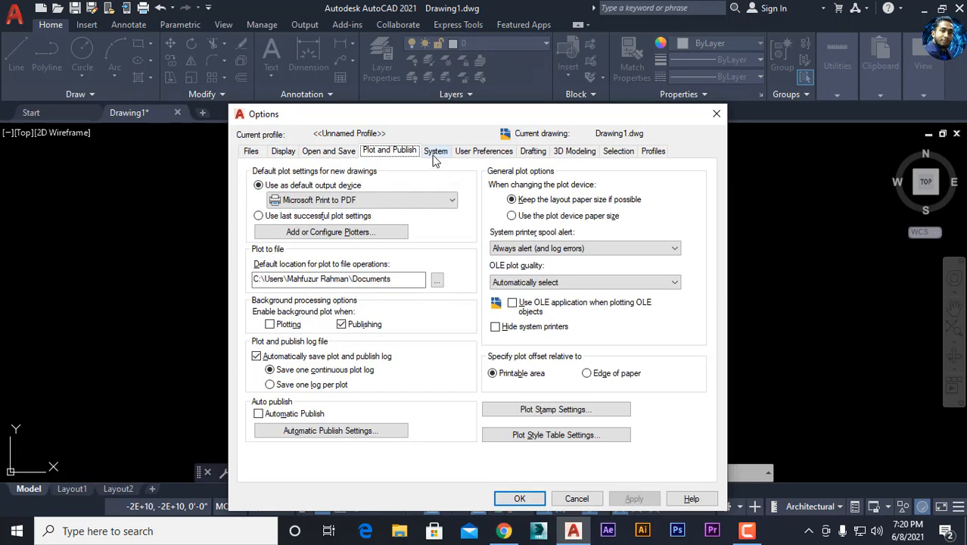
click(324, 151)
click(389, 152)
click(436, 155)
click(478, 152)
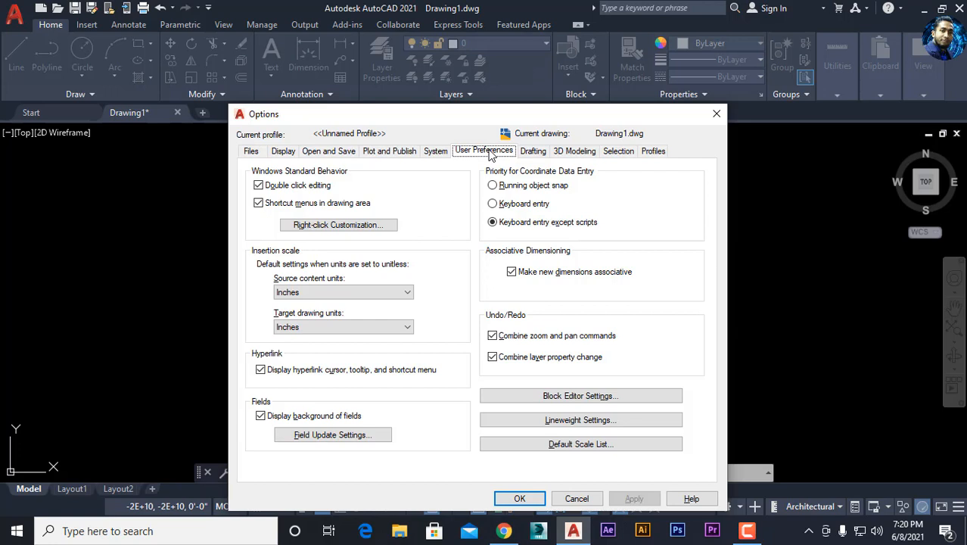
click(531, 153)
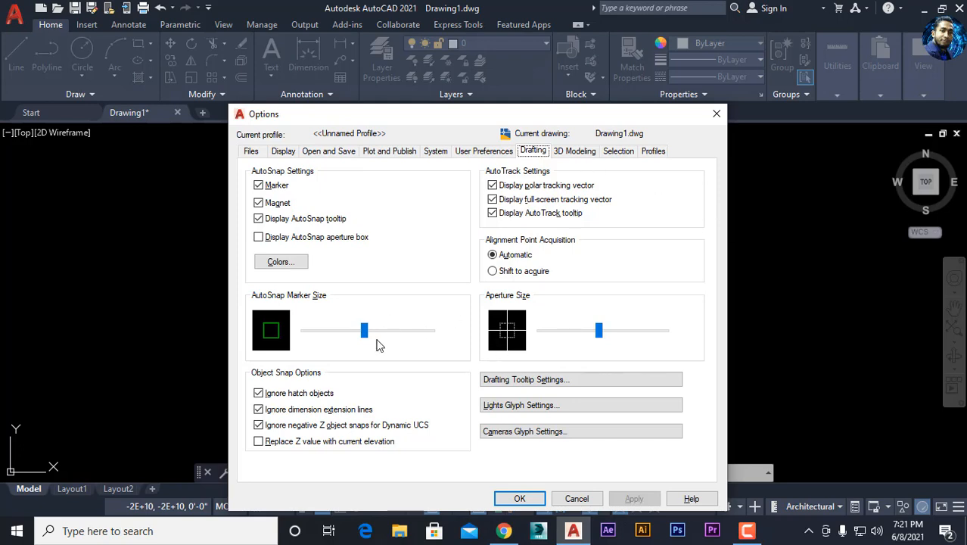
click(580, 152)
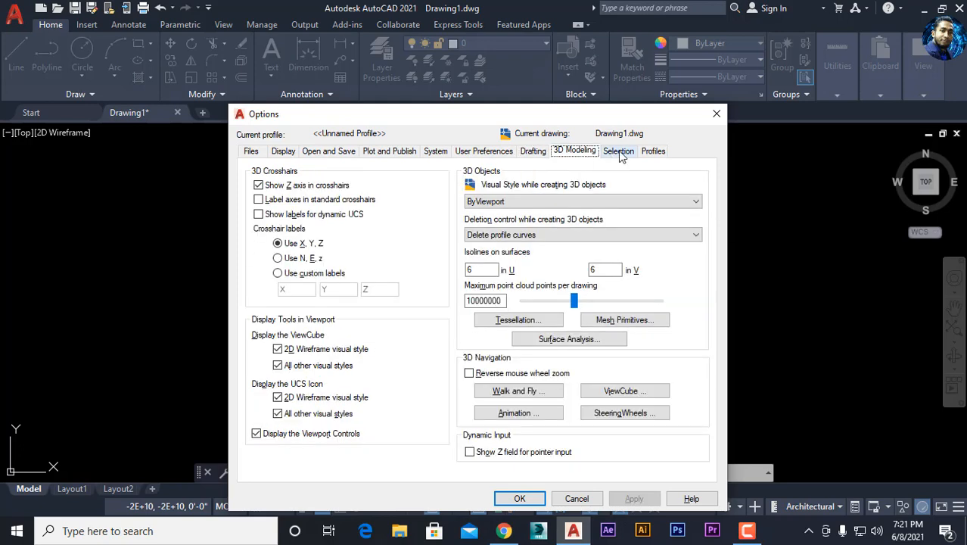
click(620, 152)
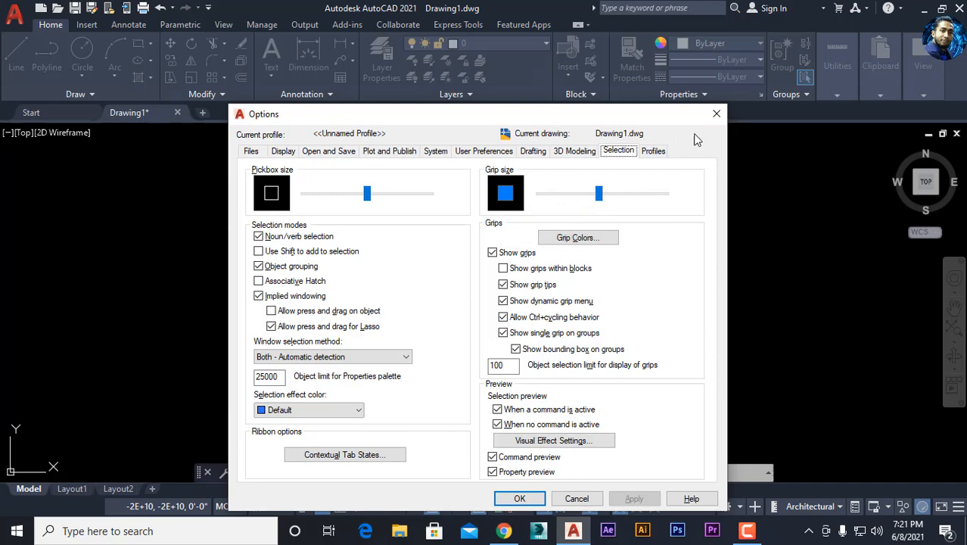
click(717, 114)
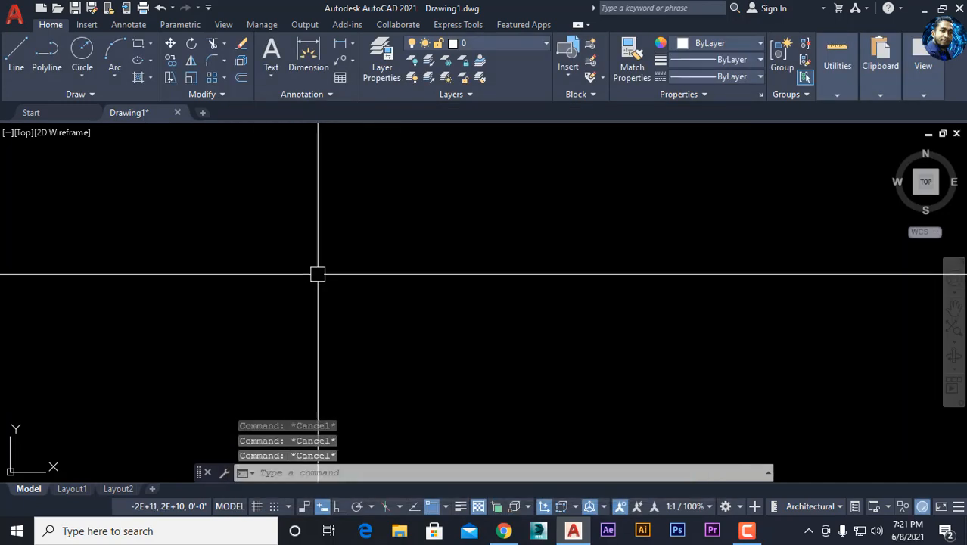
- Draw a diagonal test line across the middle of the drawing area, and select it to check its grips
text(L)
key(Return)
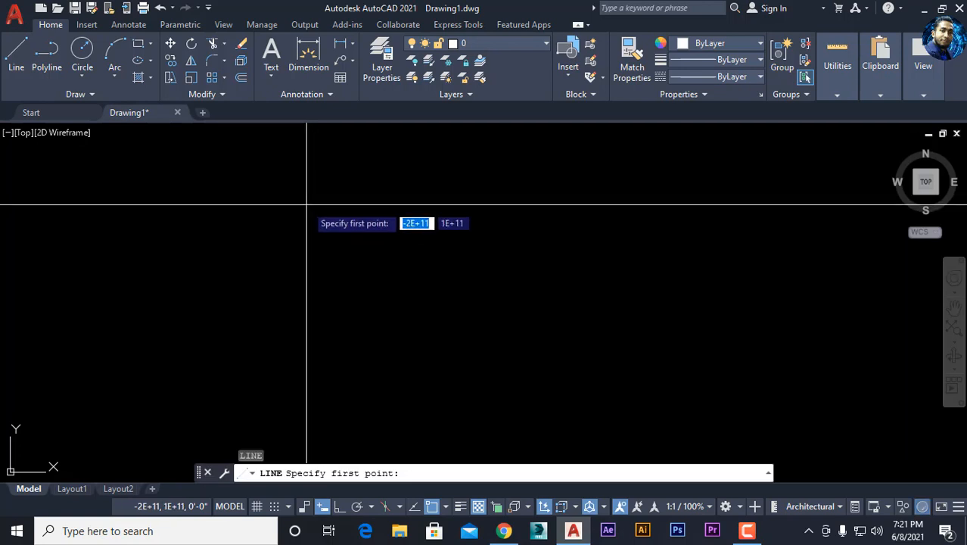
click(306, 205)
click(497, 293)
key(Return)
key(Escape)
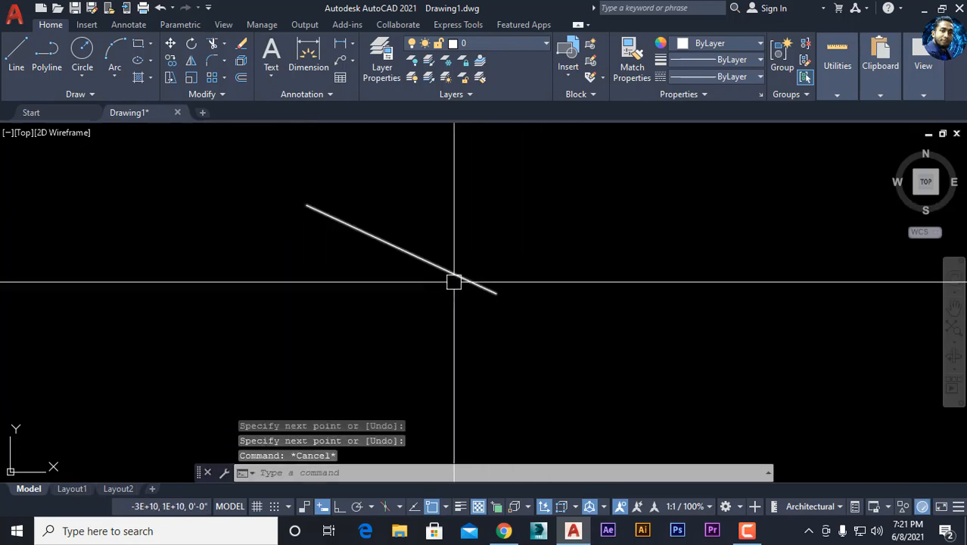
key(Escape)
click(430, 260)
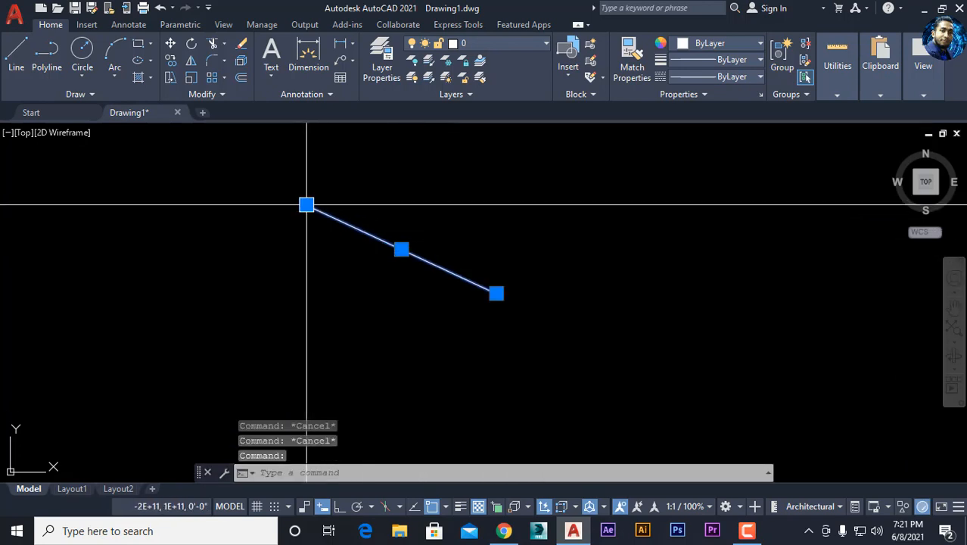
key(Escape)
- Examine the pickbox, grip and selection preview settings in the options, and accept them as they are
text(o)
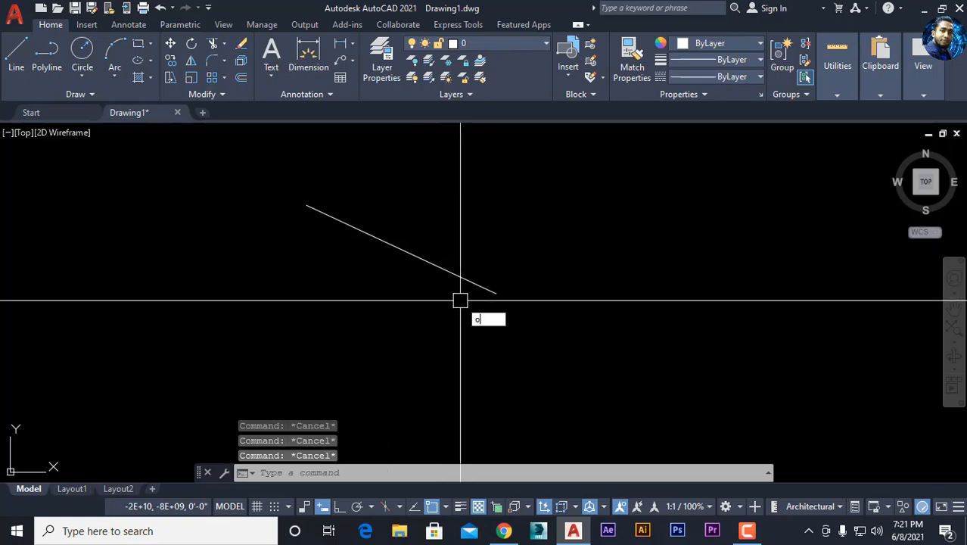
text(p)
key(Return)
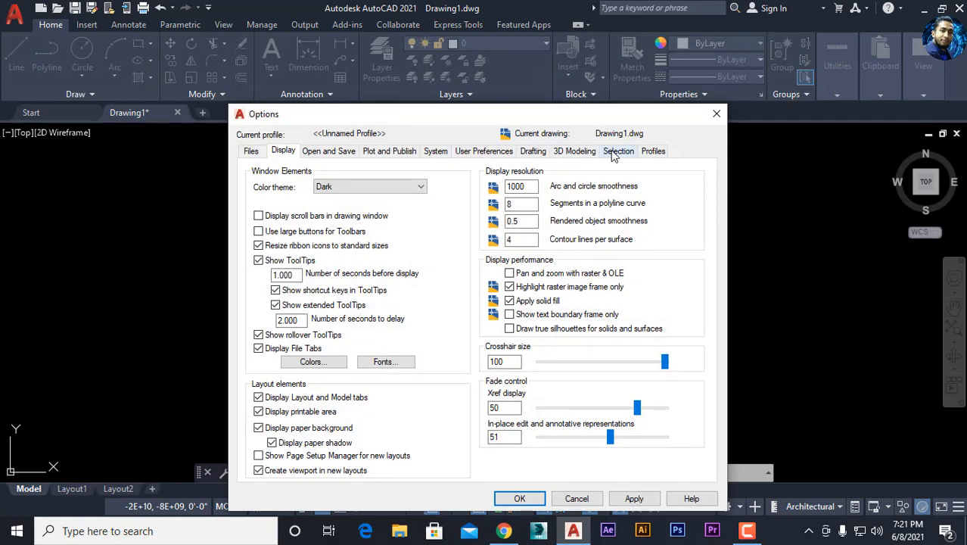
click(617, 151)
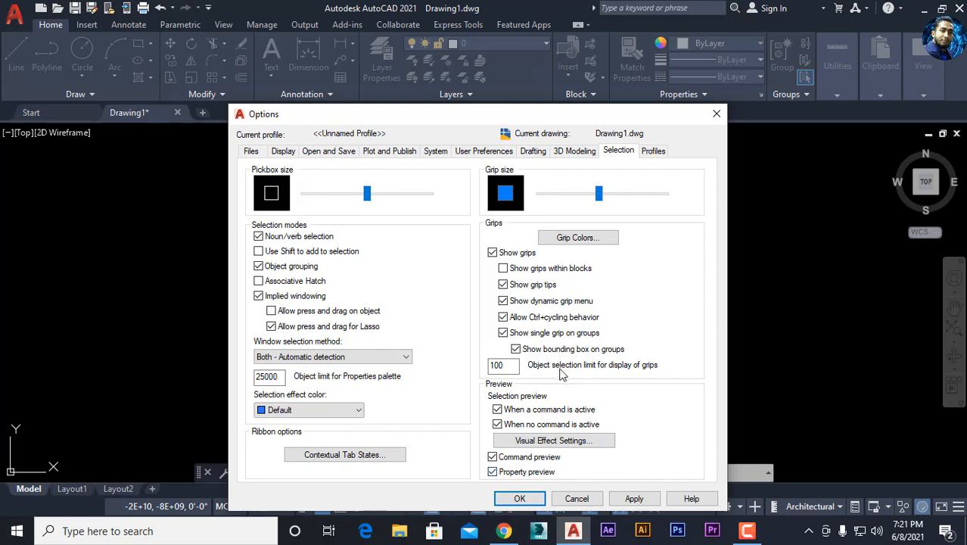
click(633, 503)
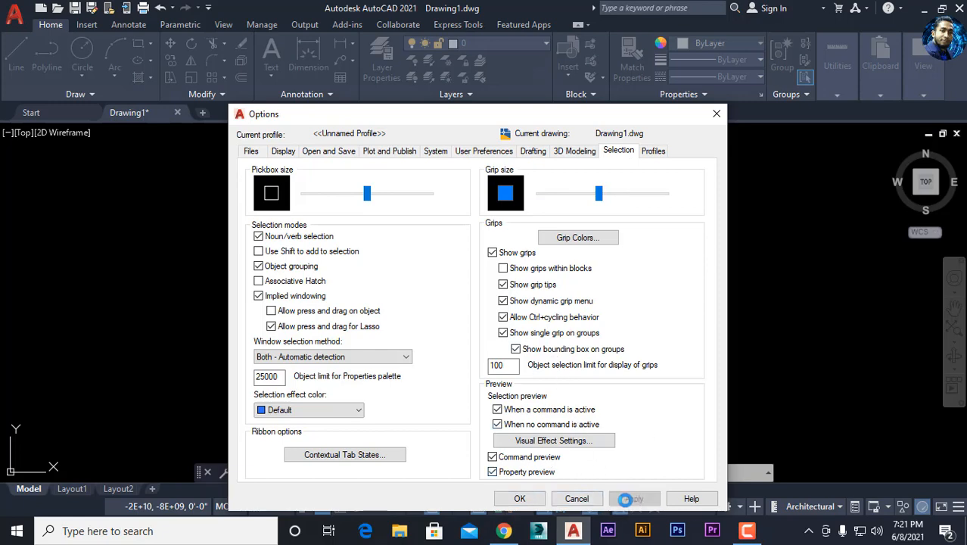
click(523, 501)
key(Escape)
key(Escape)
key(Escape)
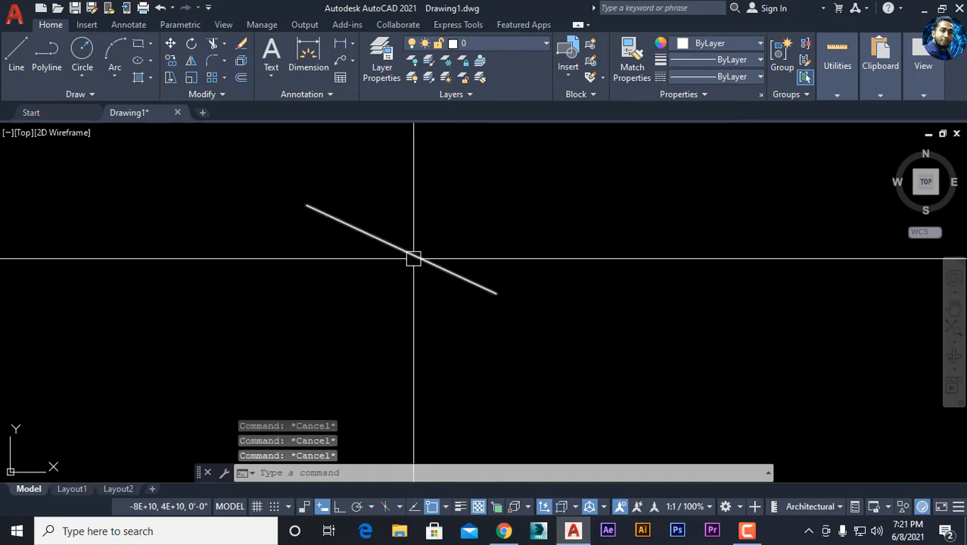
- Select the diagonal test line and erase it from the drawing
click(417, 257)
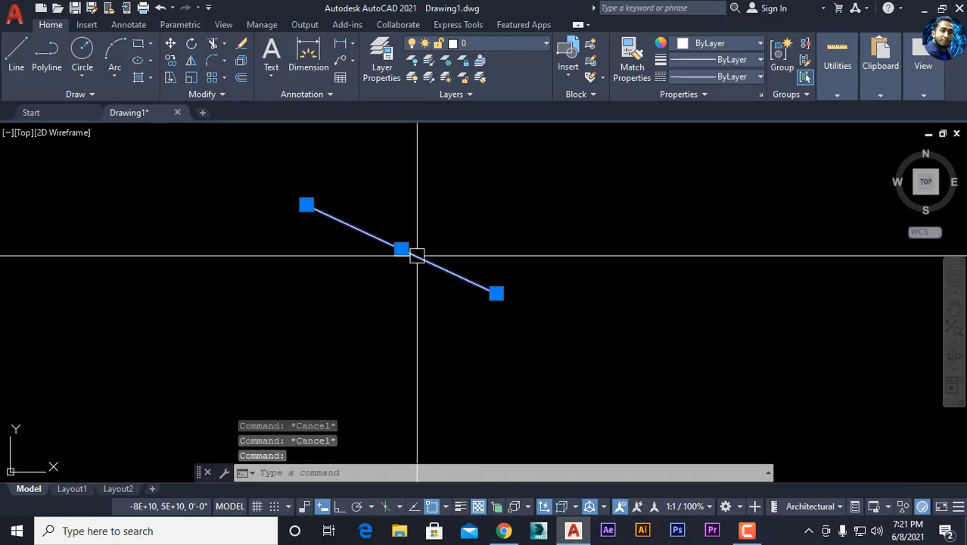
key(Delete)
key(Escape)
key(Escape)
key(Escape)
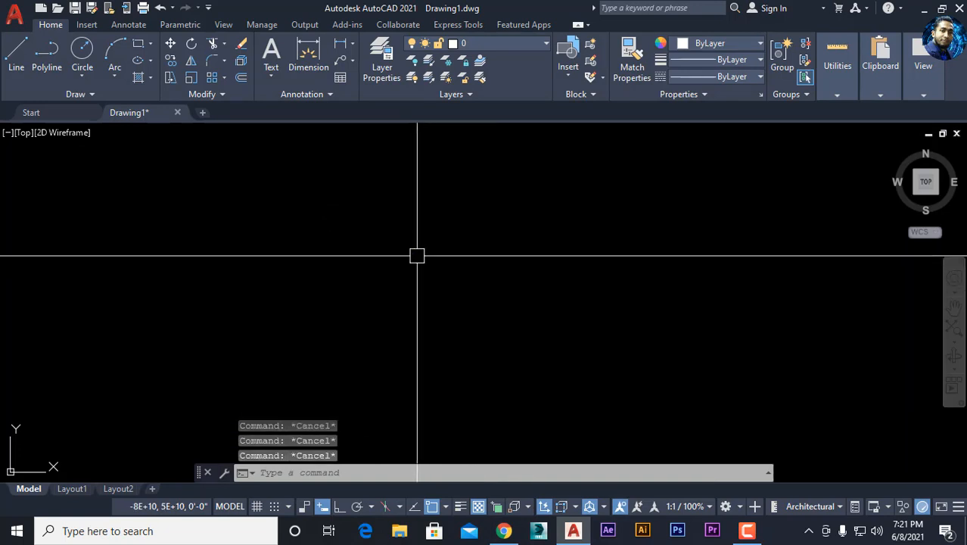